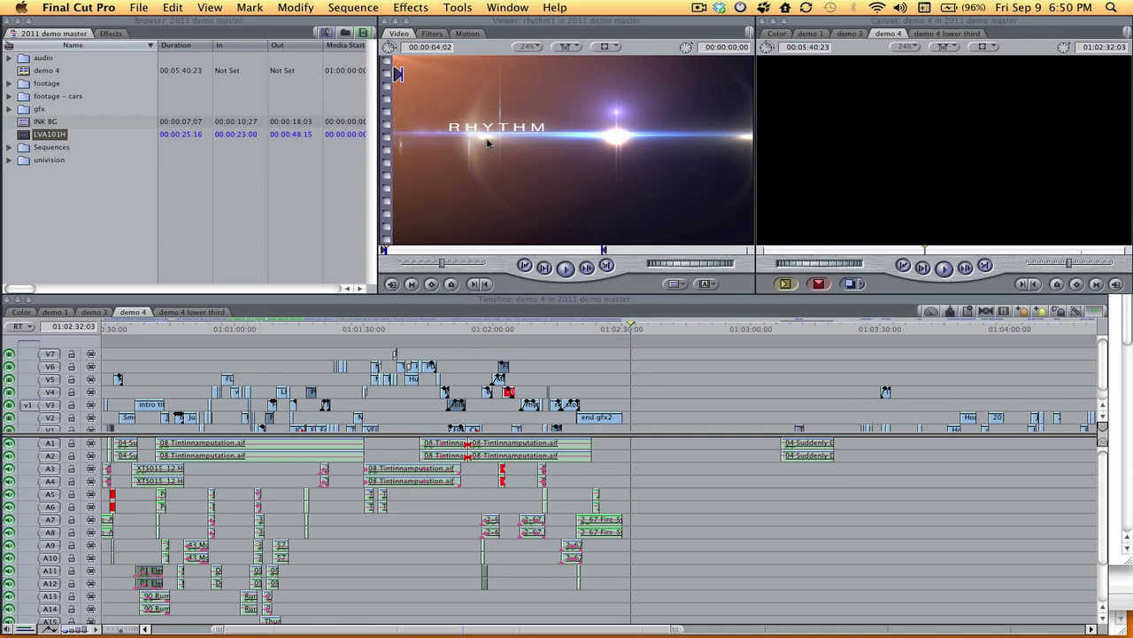
- Preview the rhythm1 title clip and play the demo 4 sequence from about 01:01:57 to review the existing title graphics
click(416, 251)
click(447, 251)
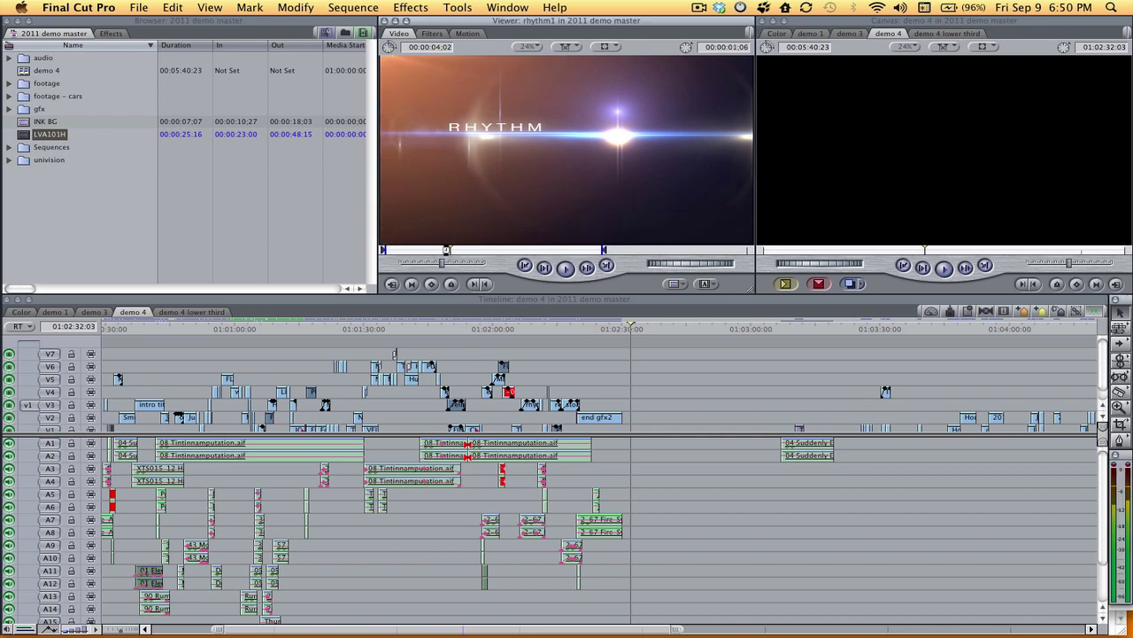
drag(447, 249, 400, 252)
key(space)
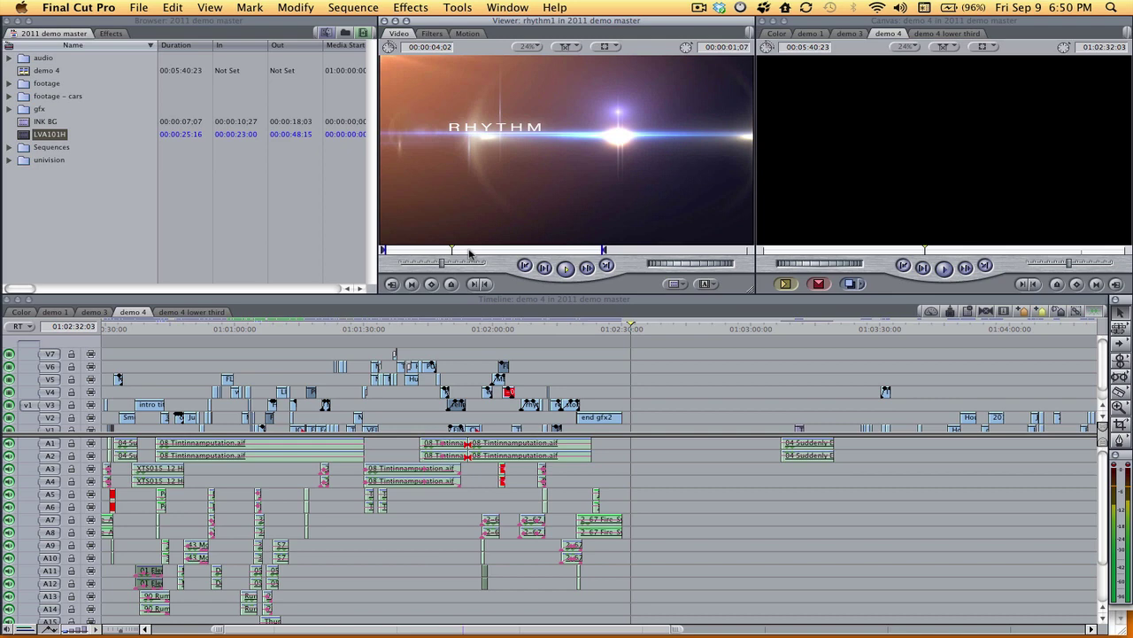
key(space)
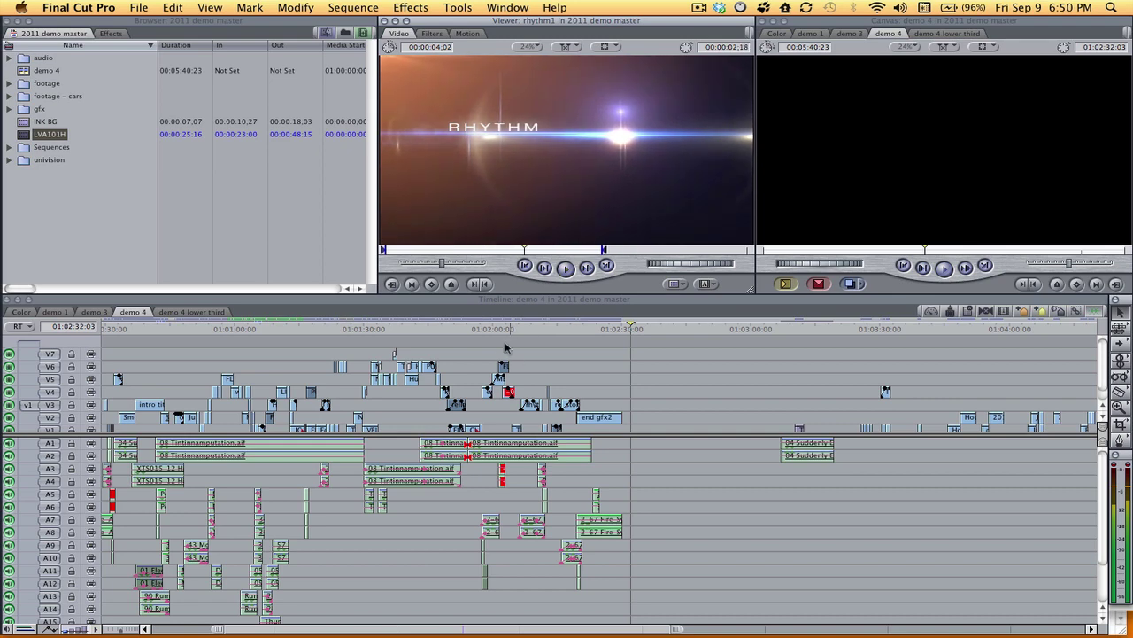
click(480, 330)
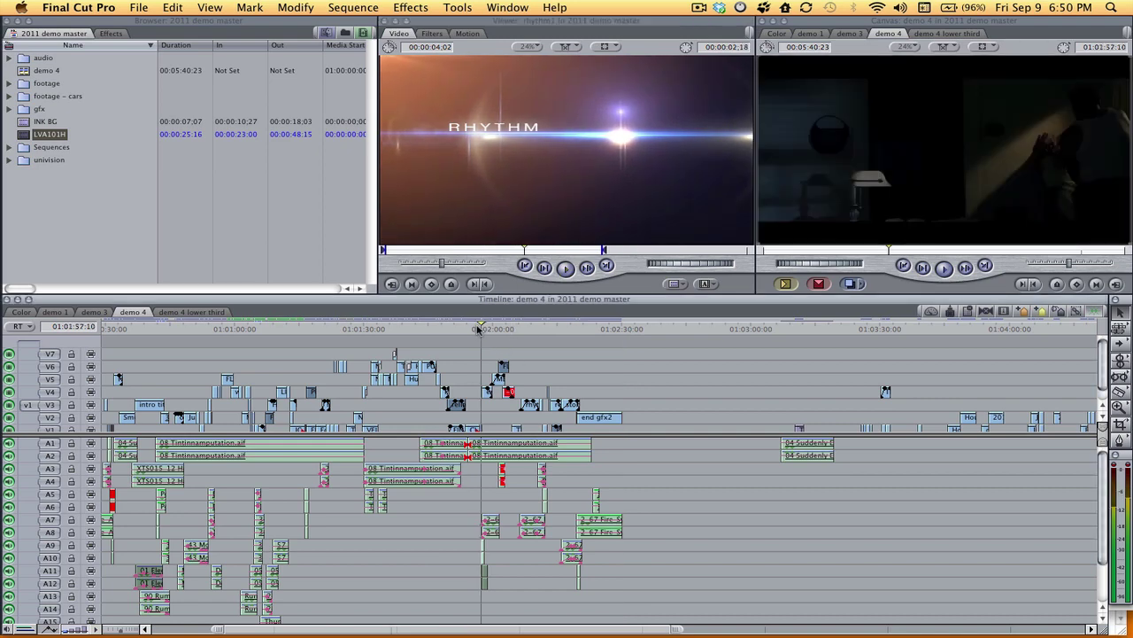
key(space)
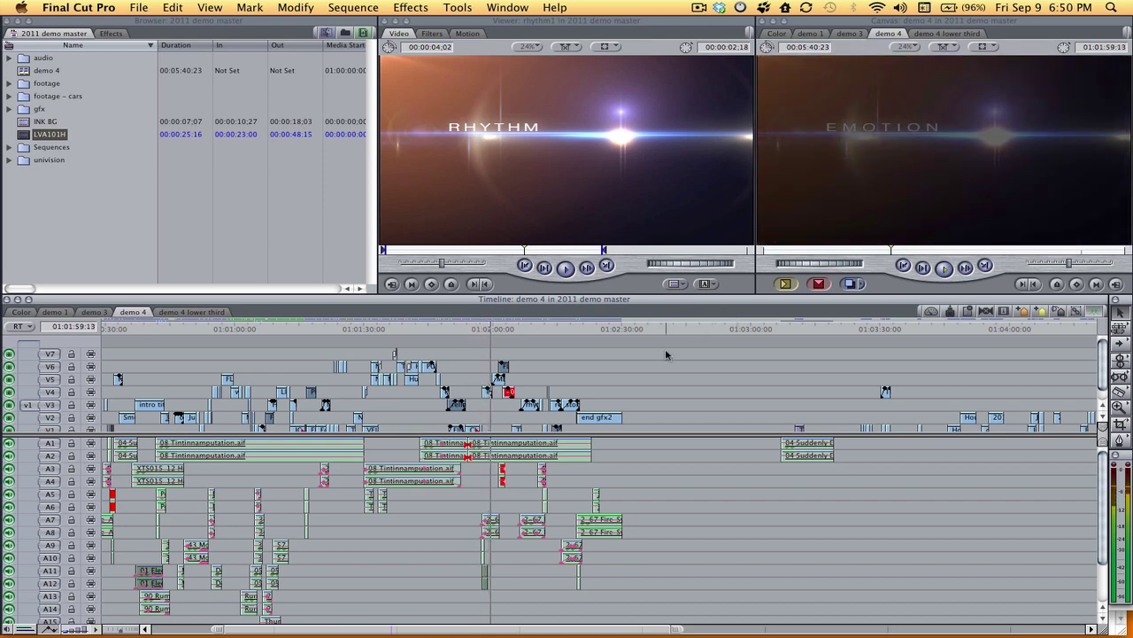
key(space)
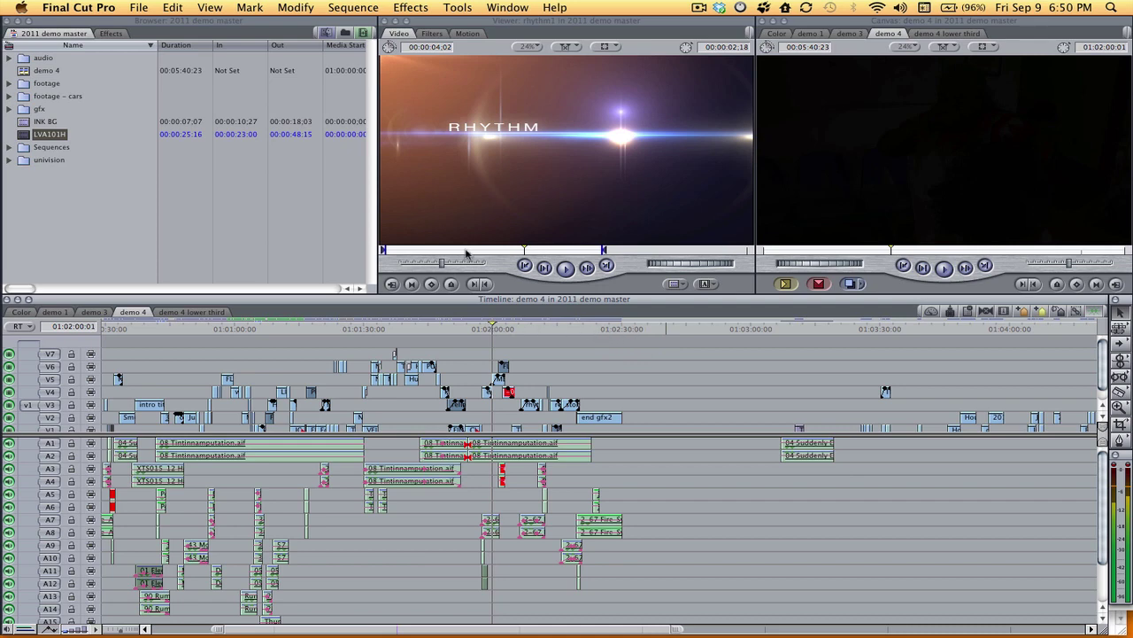
- Mark an in-to-out range from 01:02:33:06 to 01:02:42:05 in the empty part of the demo 4 sequence
drag(623, 325, 676, 328)
key(i)
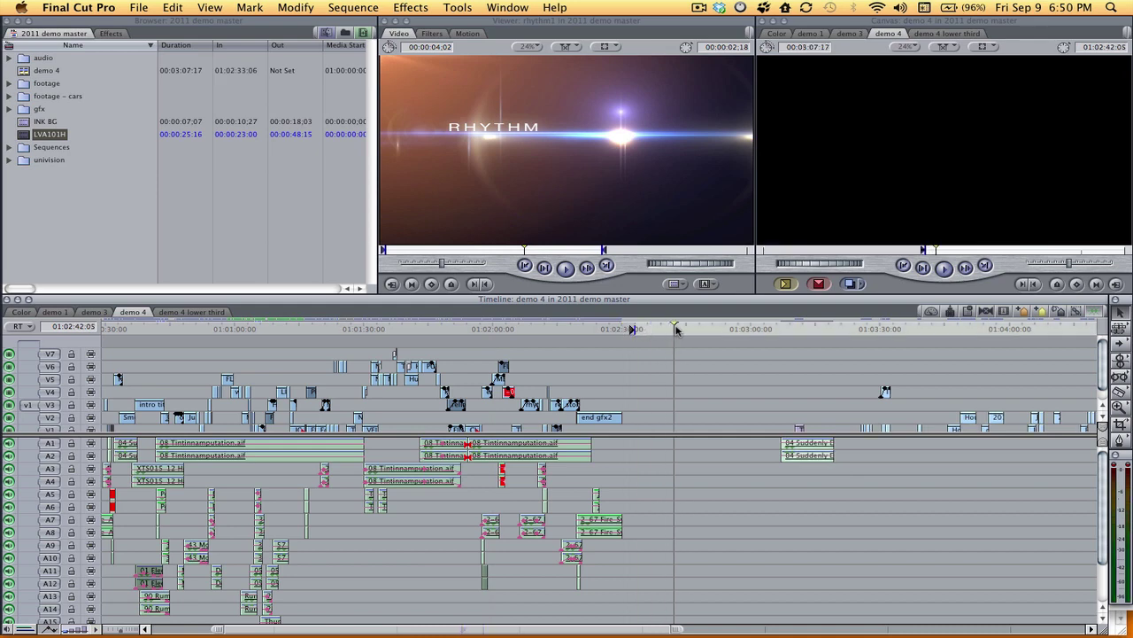
key(o)
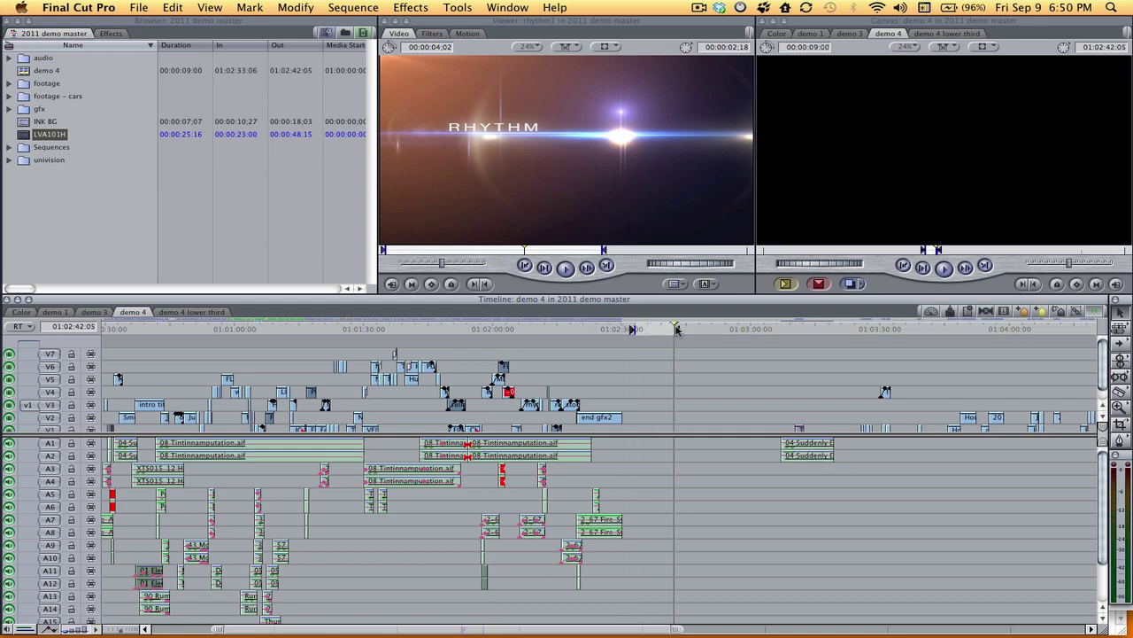
- Create a Text generator clip and set its text to DEMO
click(706, 284)
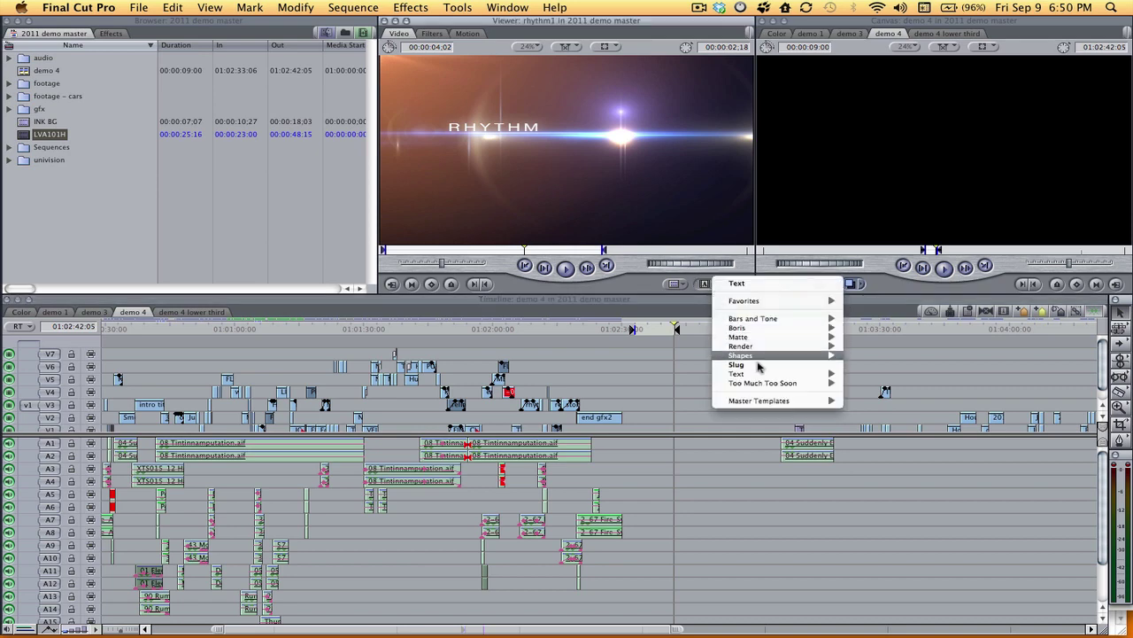
mouse_move(760, 373)
click(870, 410)
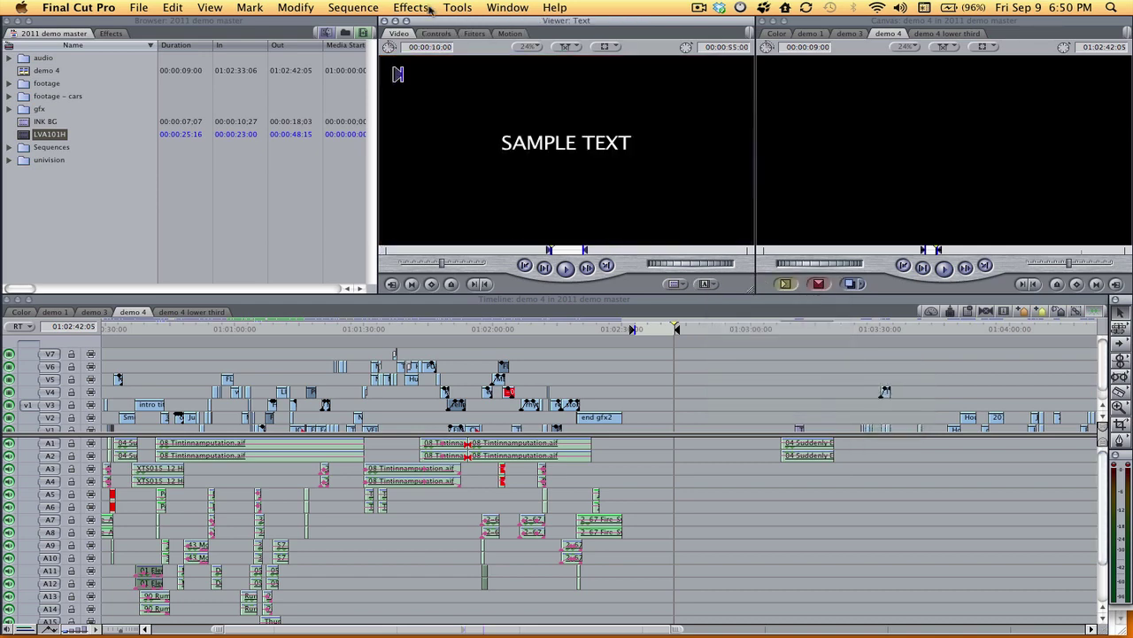
click(436, 33)
click(492, 90)
key(Caps_Lock)
text(DE)
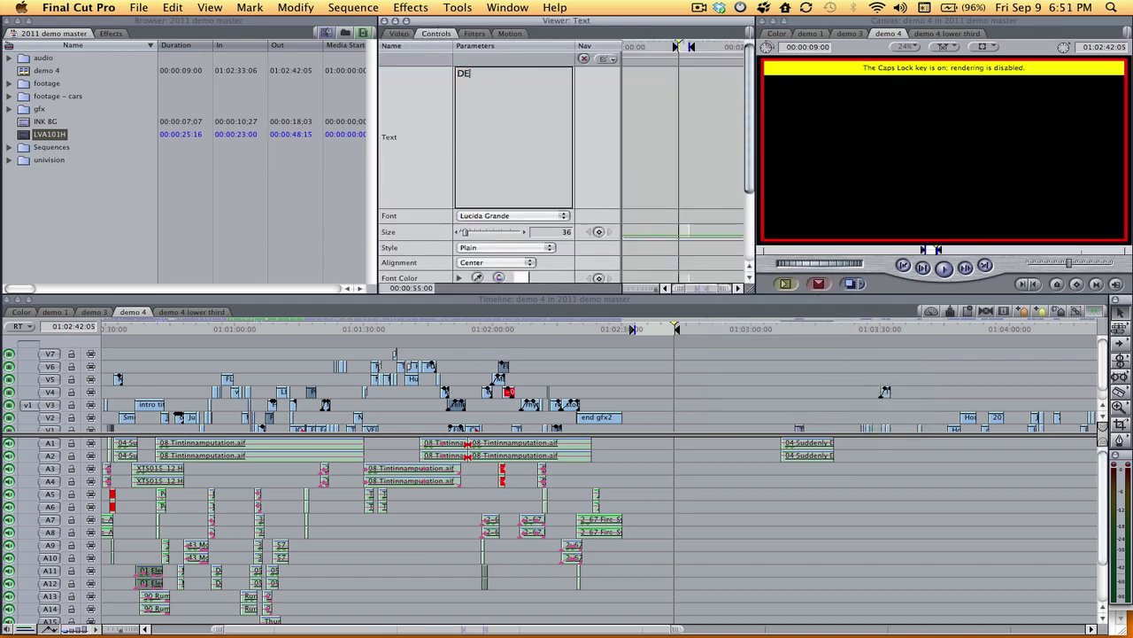
text(MO)
key(Caps_Lock)
- Format the DEMO text in Arial Black with Bold style and size 180
click(564, 217)
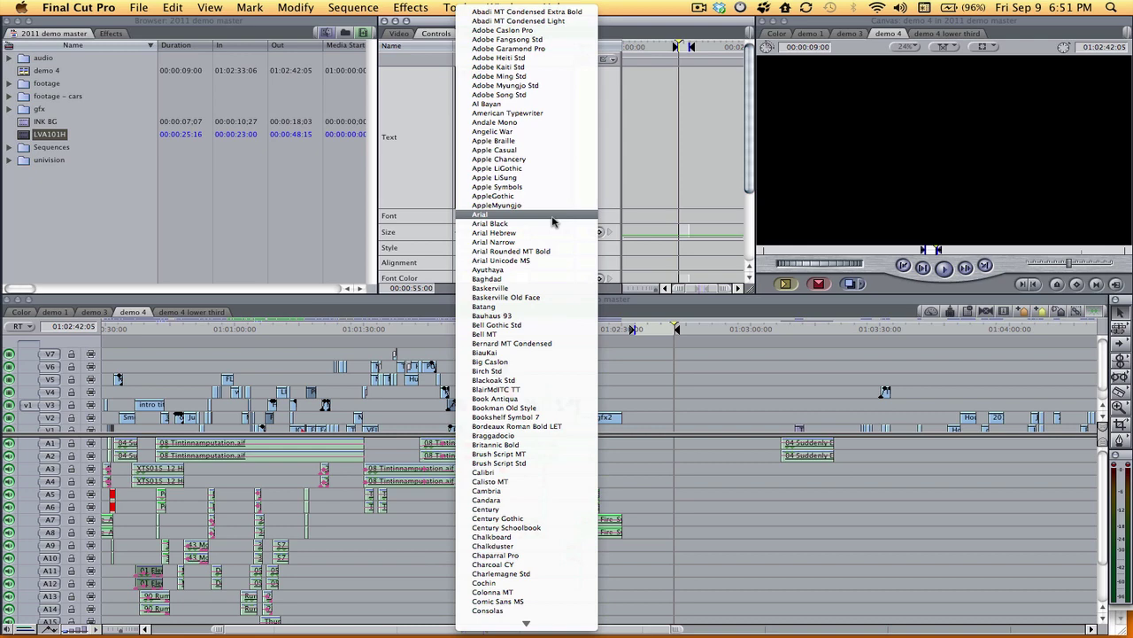
click(545, 227)
click(504, 248)
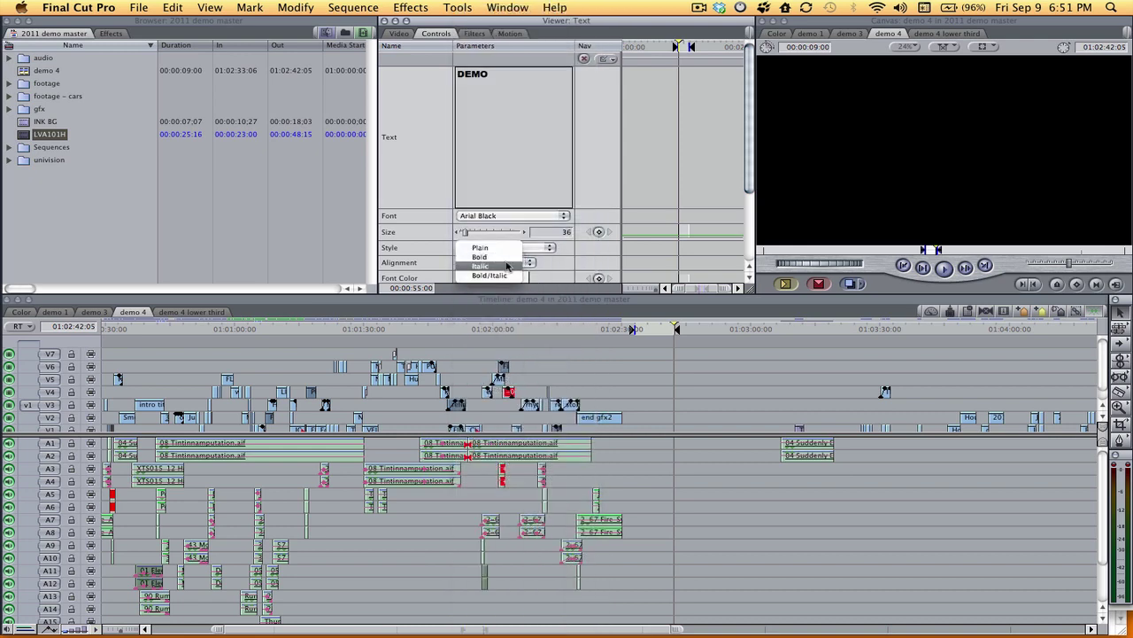
click(506, 258)
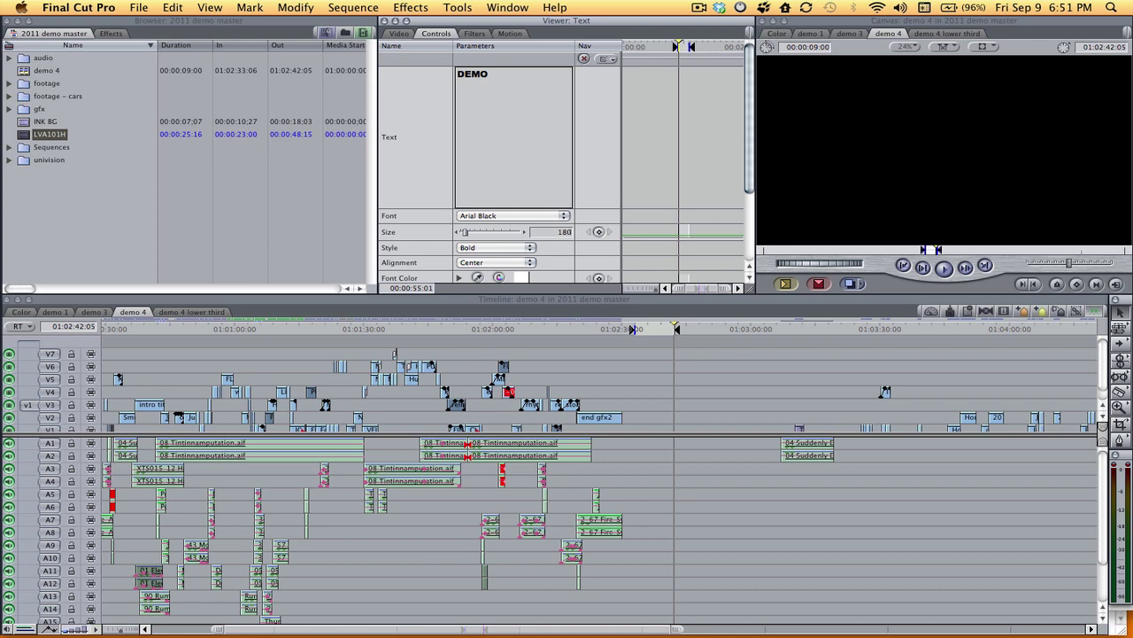
- Check the DEMO title's image and overwrite it into the marked range on track V3
click(399, 33)
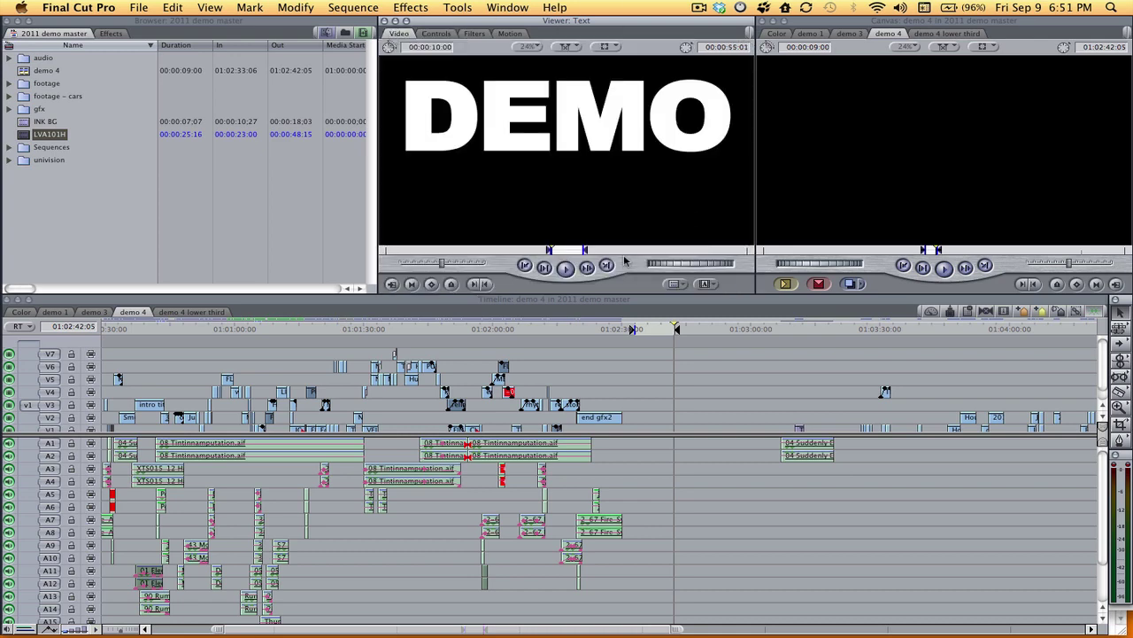
key(F10)
click(647, 328)
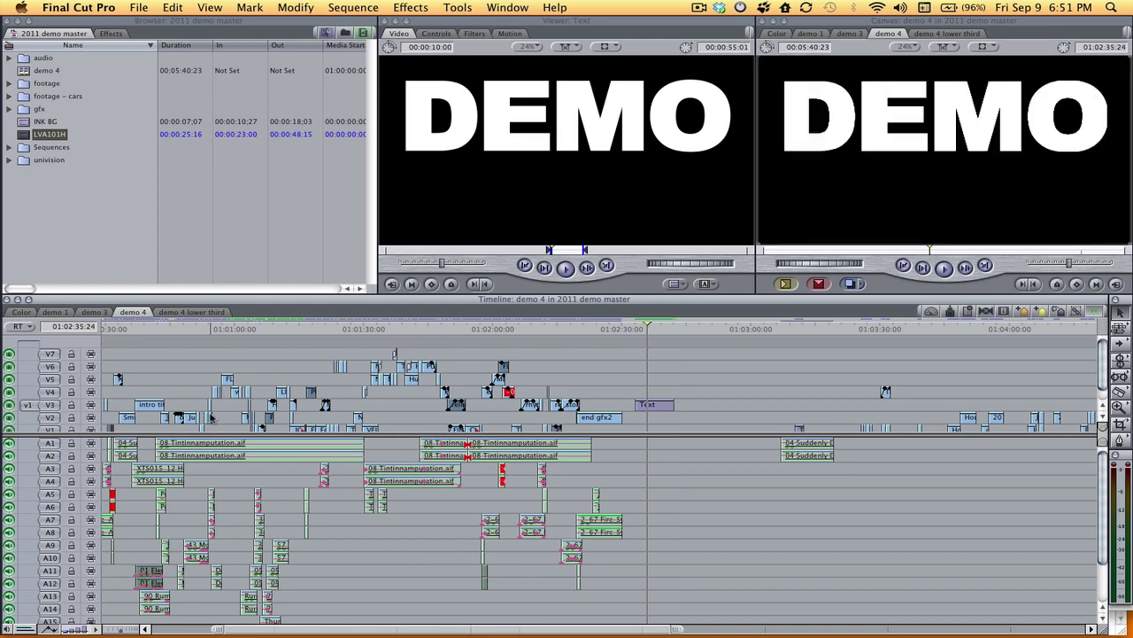
- Load the LVA101H clip for editing and place the sequence playhead at the start of the Text clip, 01:02:33:06
double_click(26, 134)
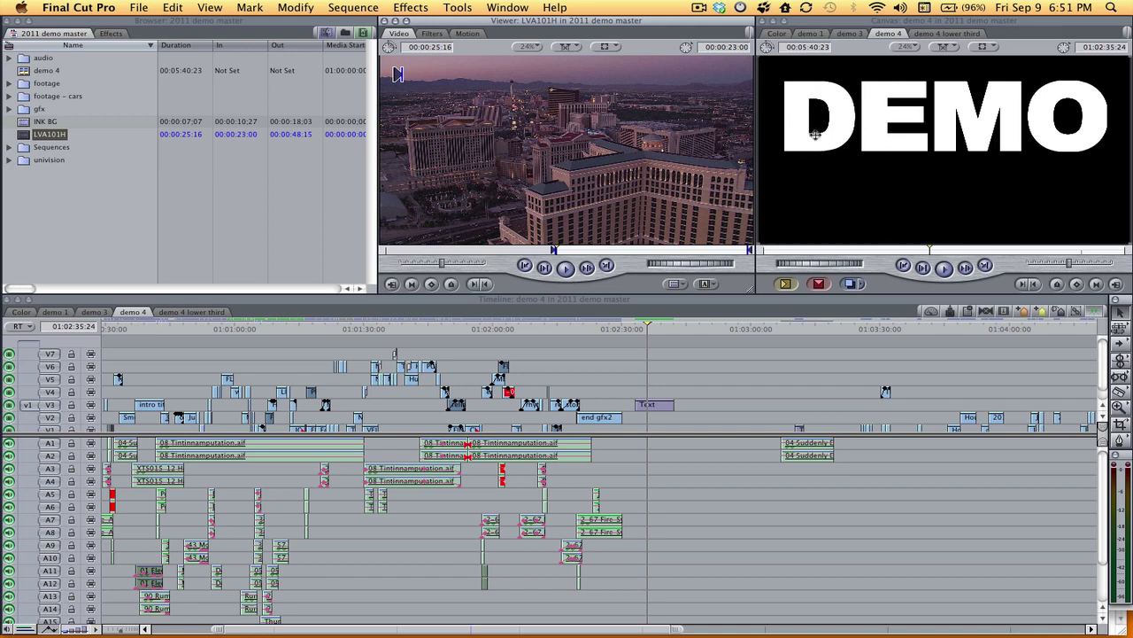
click(574, 251)
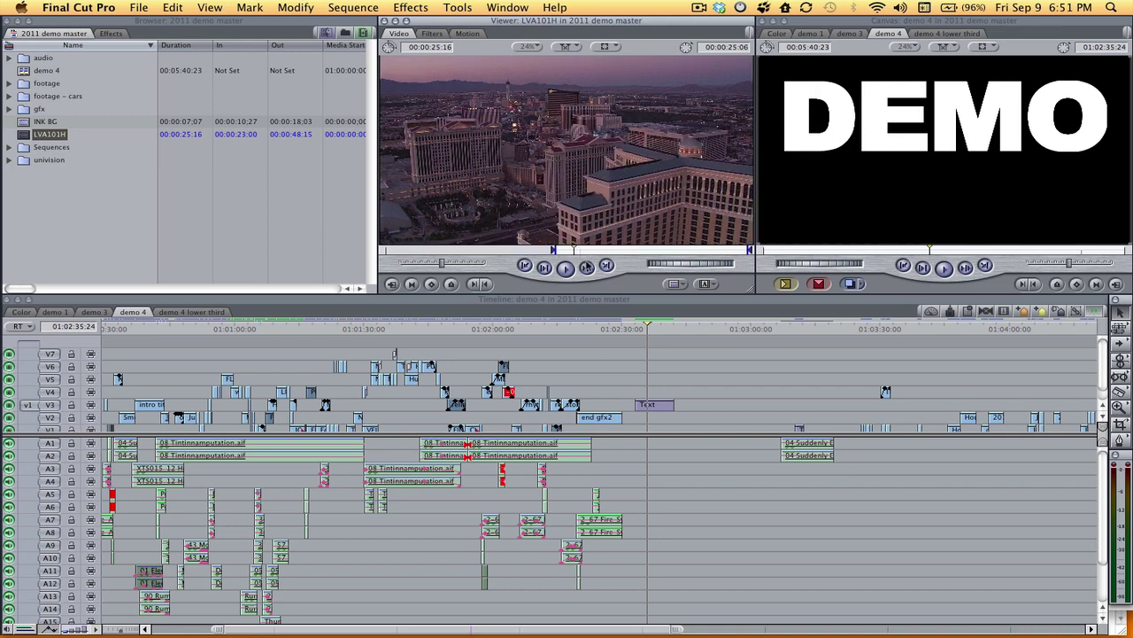
click(643, 328)
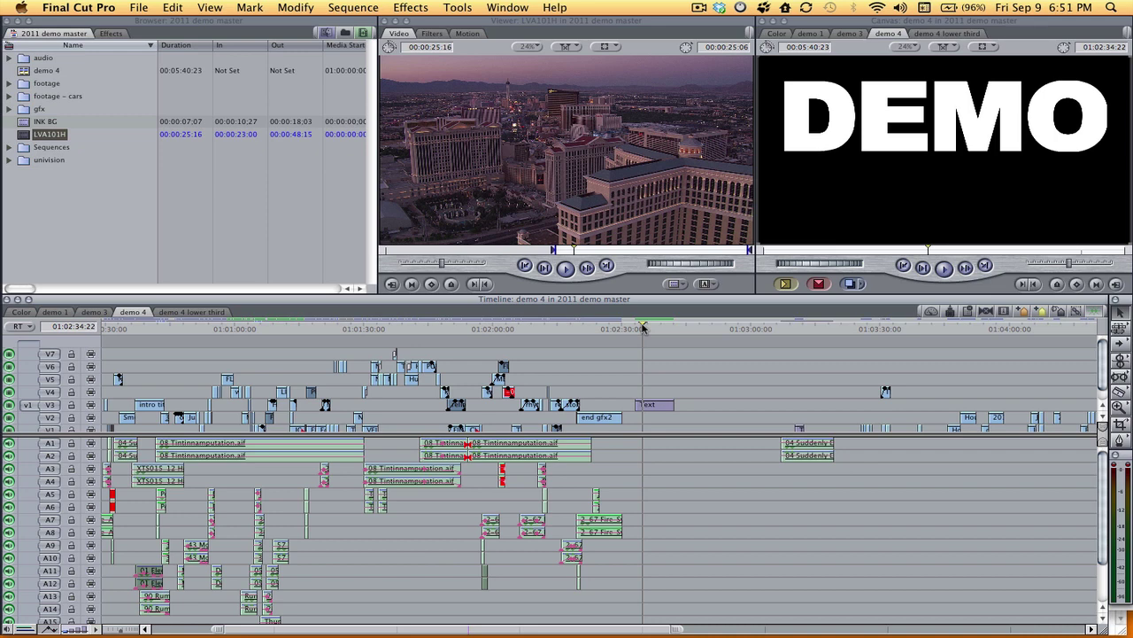
drag(644, 328, 640, 327)
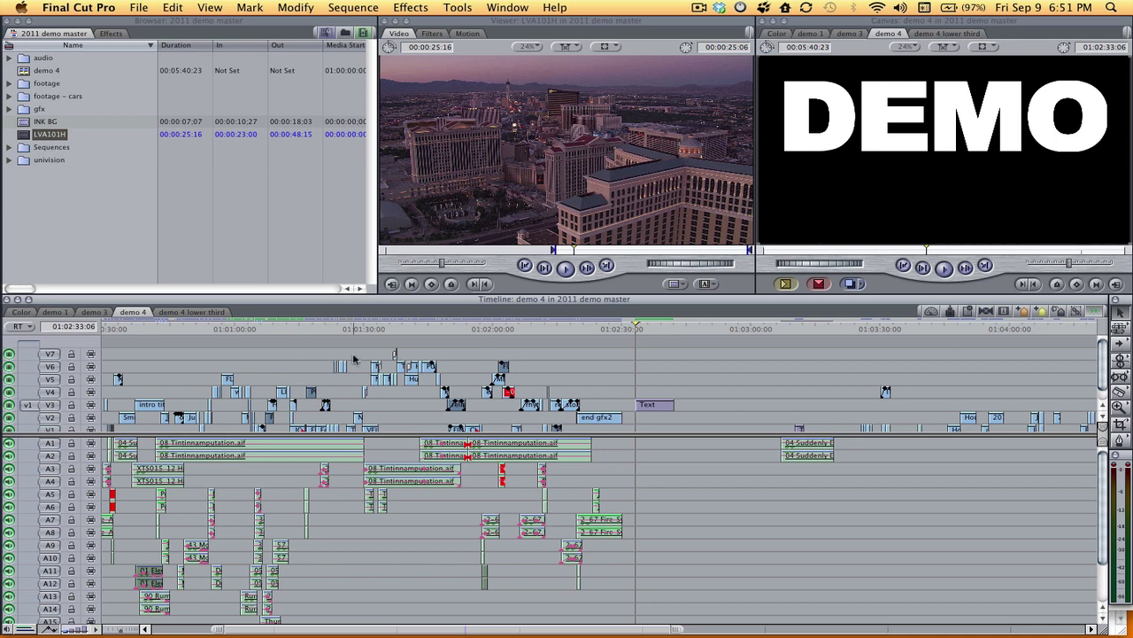
- Target track V4, mark the Text clip's full range, and overwrite LVA101H directly above the text
key(F6)
key(4)
key(i)
key(Down)
key(o)
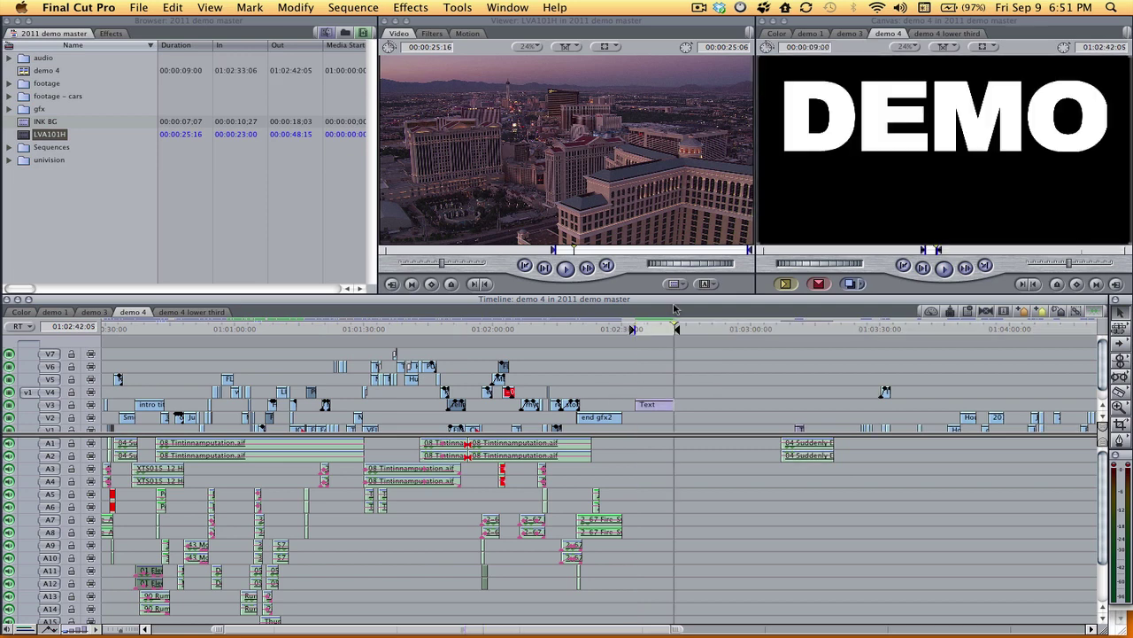
key(F10)
click(652, 326)
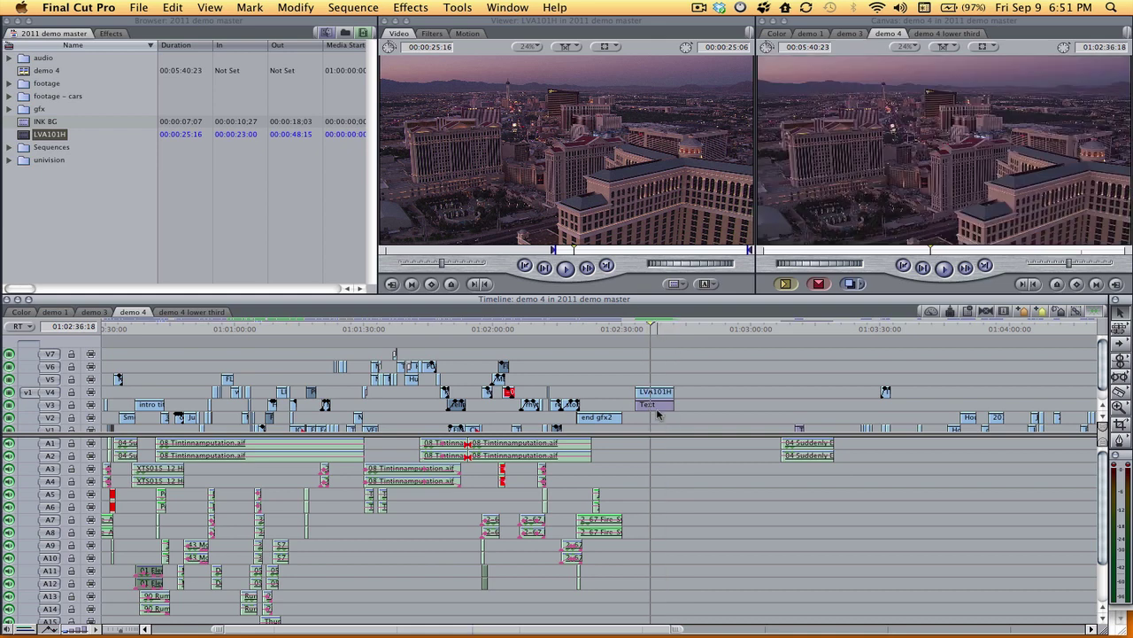
- Set the composite mode of the LVA101H clip on V4 to Travel Matte - Alpha
click(660, 398)
right_click(660, 397)
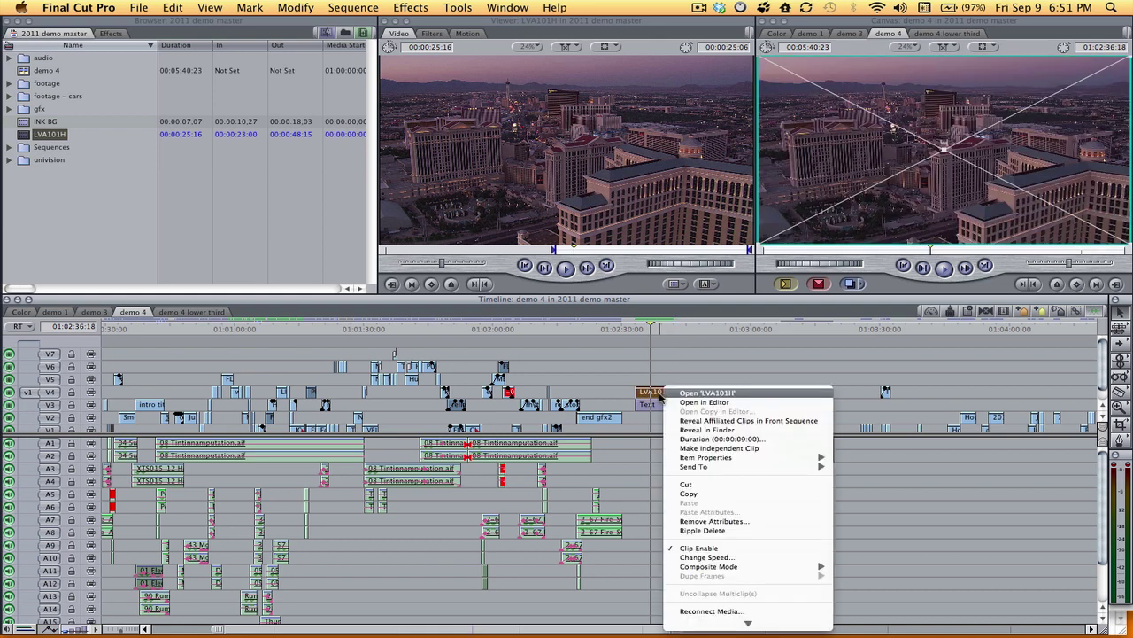
mouse_move(742, 570)
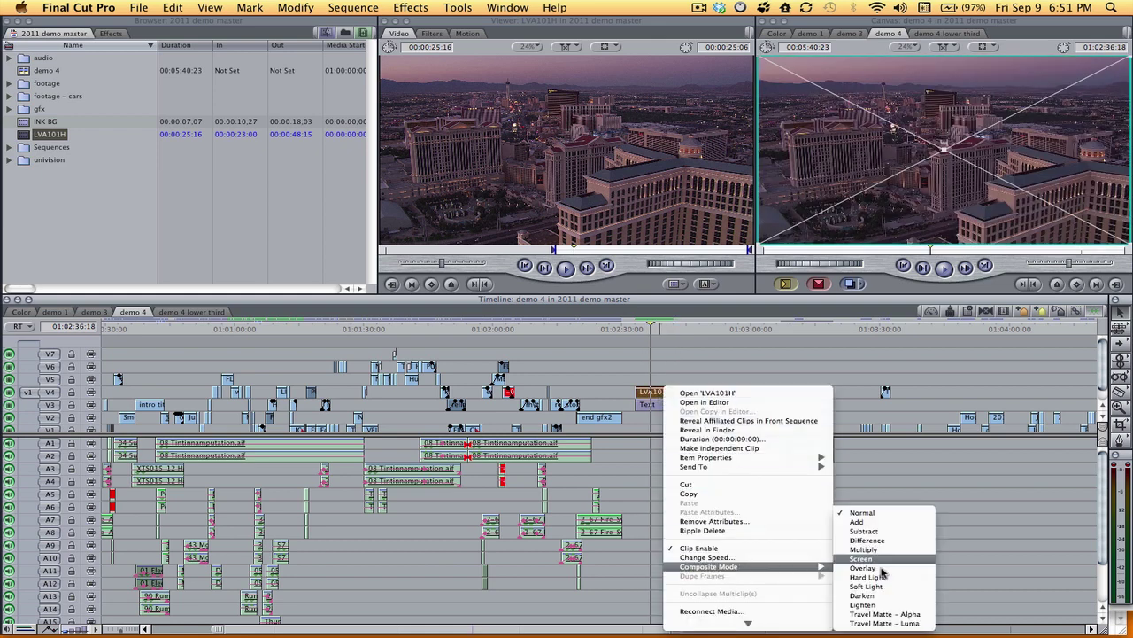
click(886, 614)
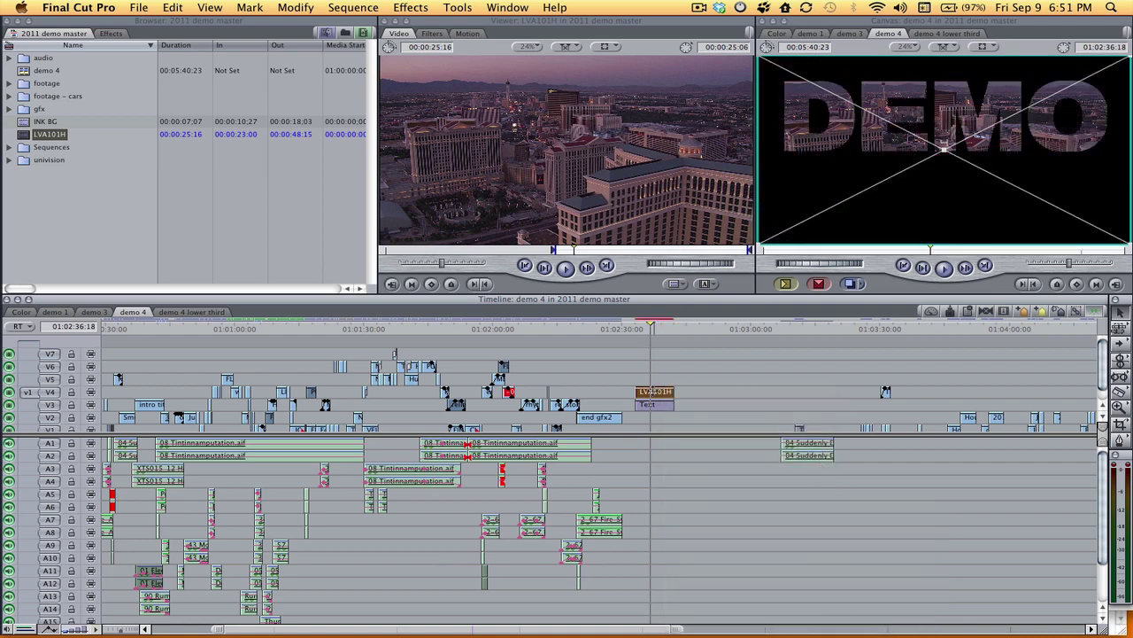
- Move the DEMO text down to the vertical middle of the frame and extend the LVA101H and Text clips to just before 01:03:00:00
drag(956, 189, 954, 230)
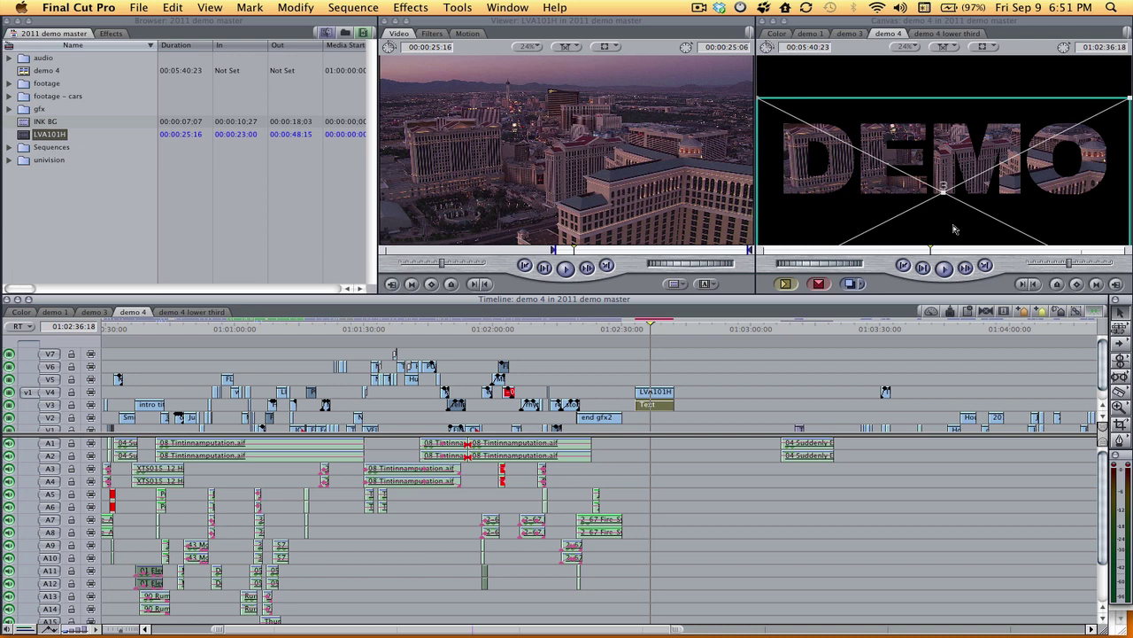
drag(907, 187, 907, 183)
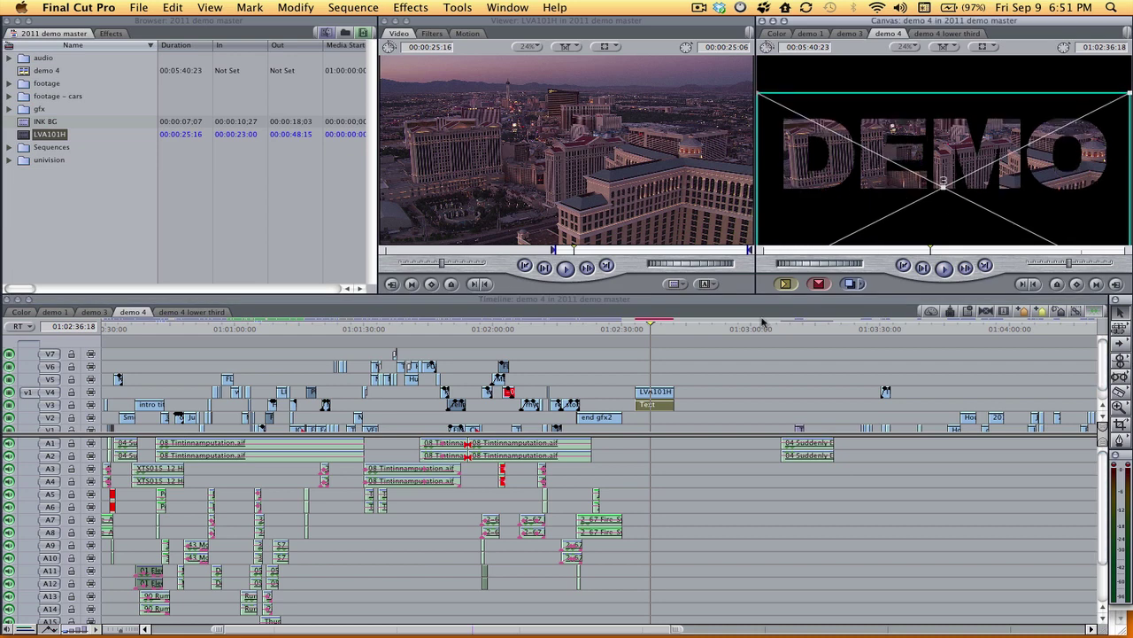
drag(673, 393, 747, 399)
drag(677, 405, 747, 405)
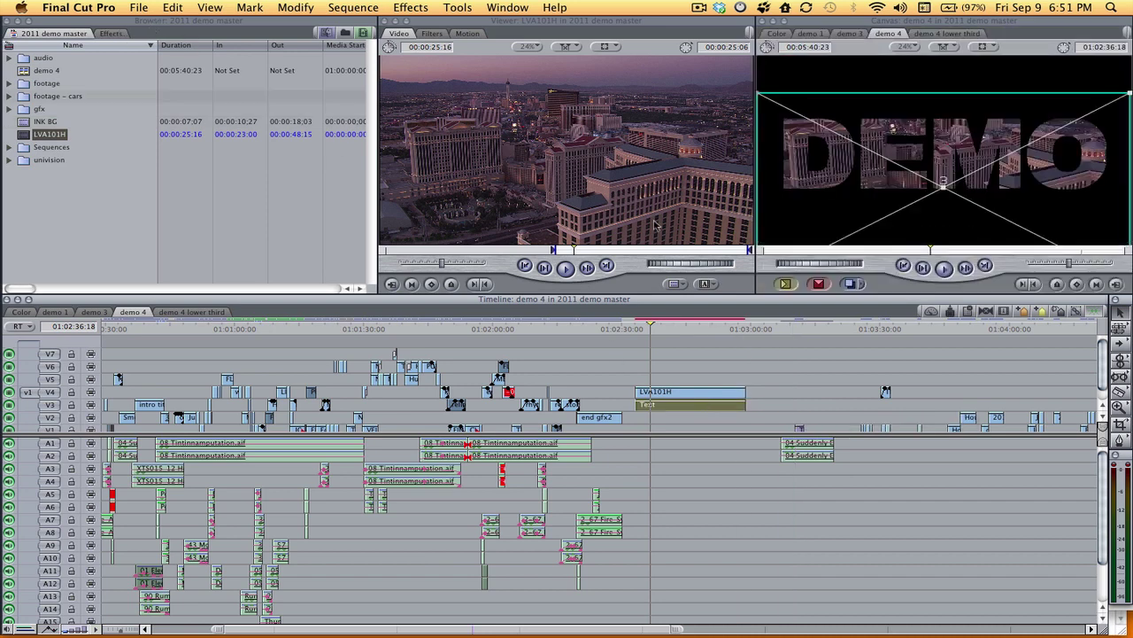
- Open the Text clip from the sequence and examine its motion crop parameters and text controls
double_click(669, 405)
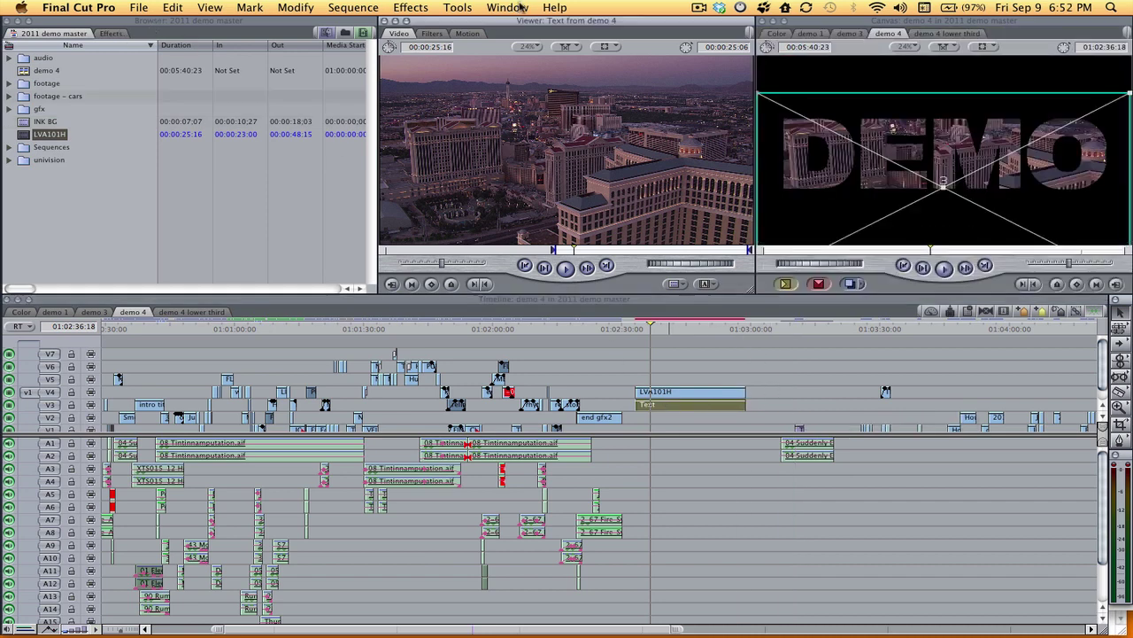
click(510, 33)
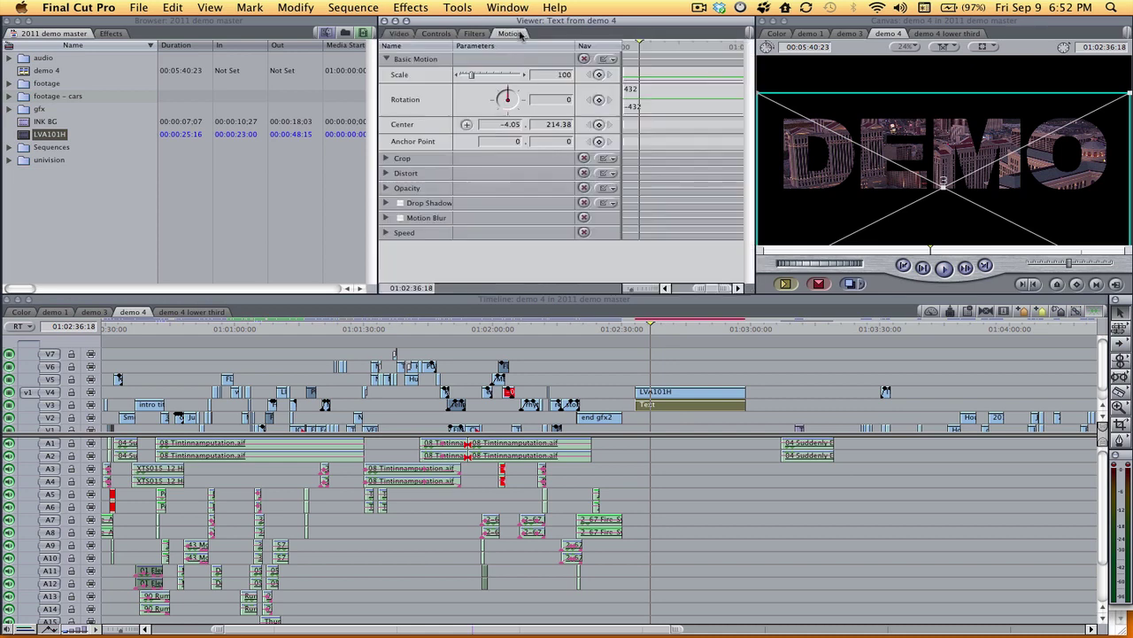
click(385, 158)
drag(463, 176, 441, 171)
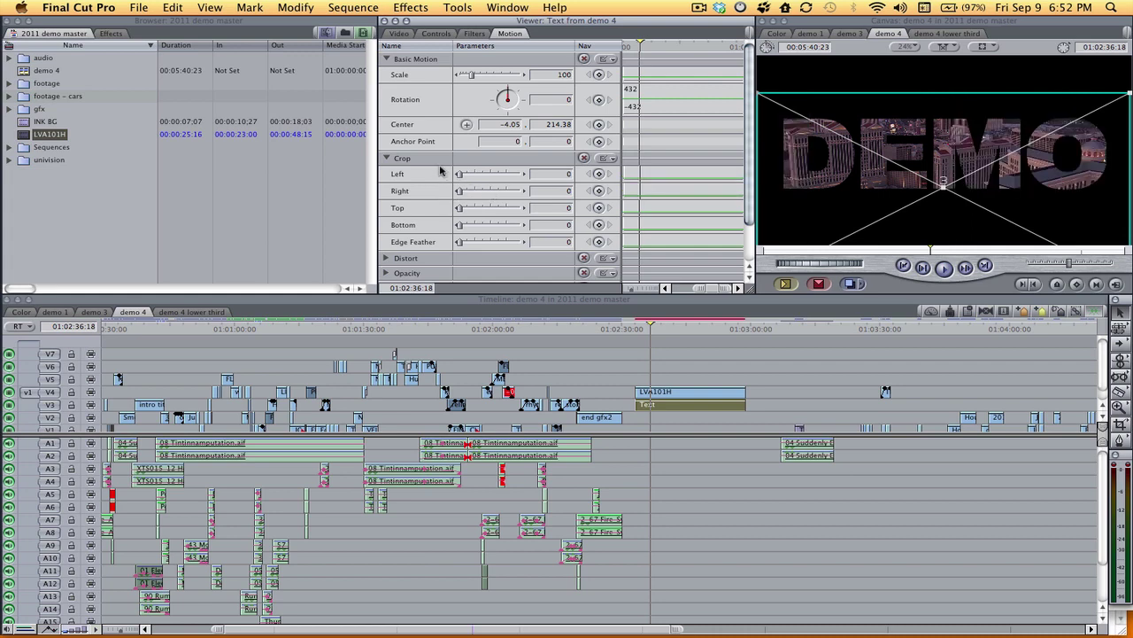
click(433, 34)
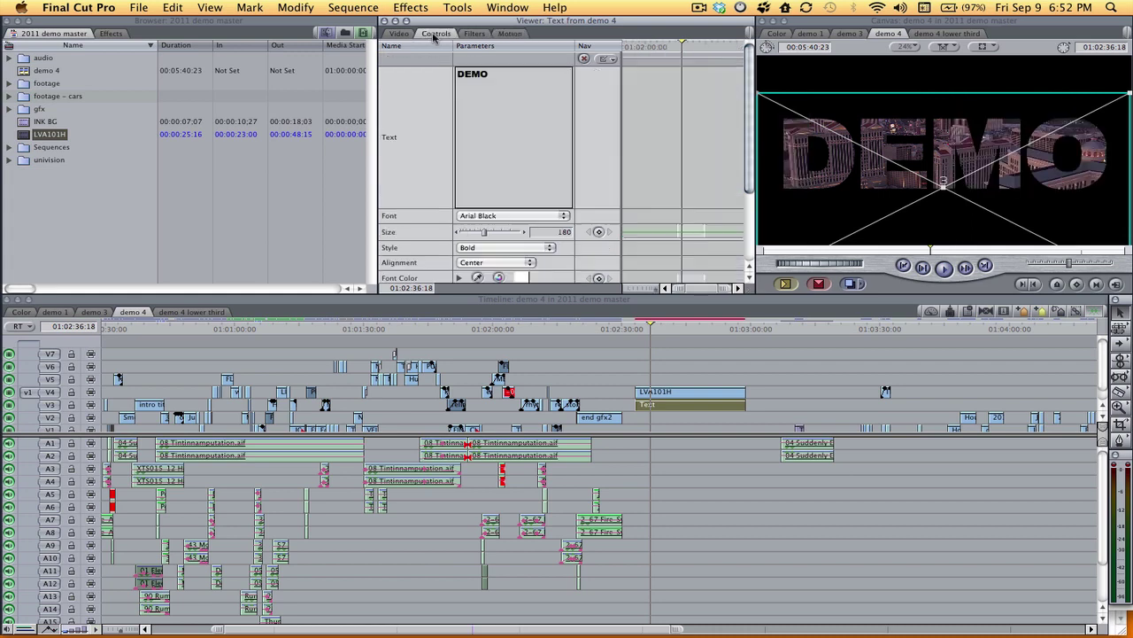
- Select the LVA101H and Text clips together and scrub the matte effect to 01:02:41:02
click(658, 330)
drag(699, 372, 736, 421)
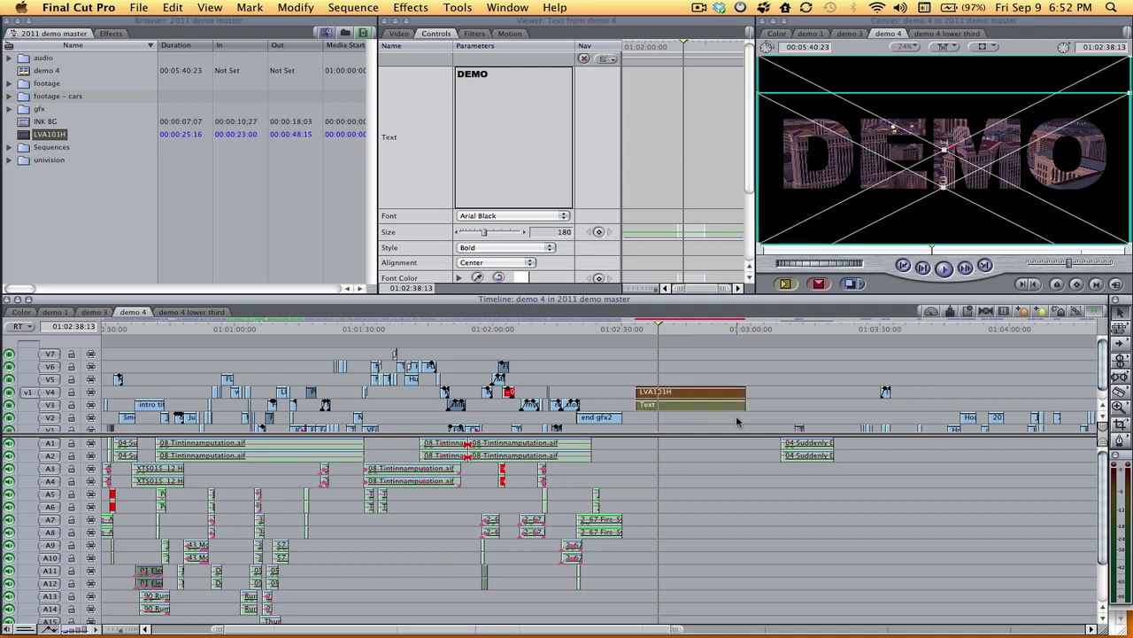
scroll(719, 388, right, 10)
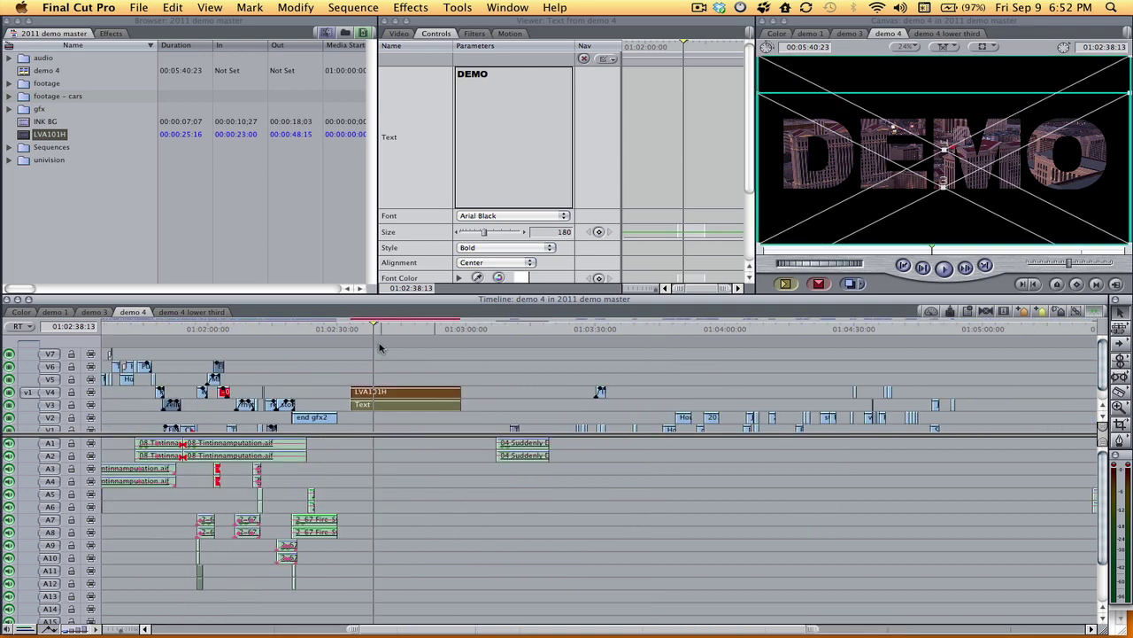
mouse_move(373, 325)
mouse_down()
mouse_move(427, 328)
mouse_move(385, 329)
mouse_up()
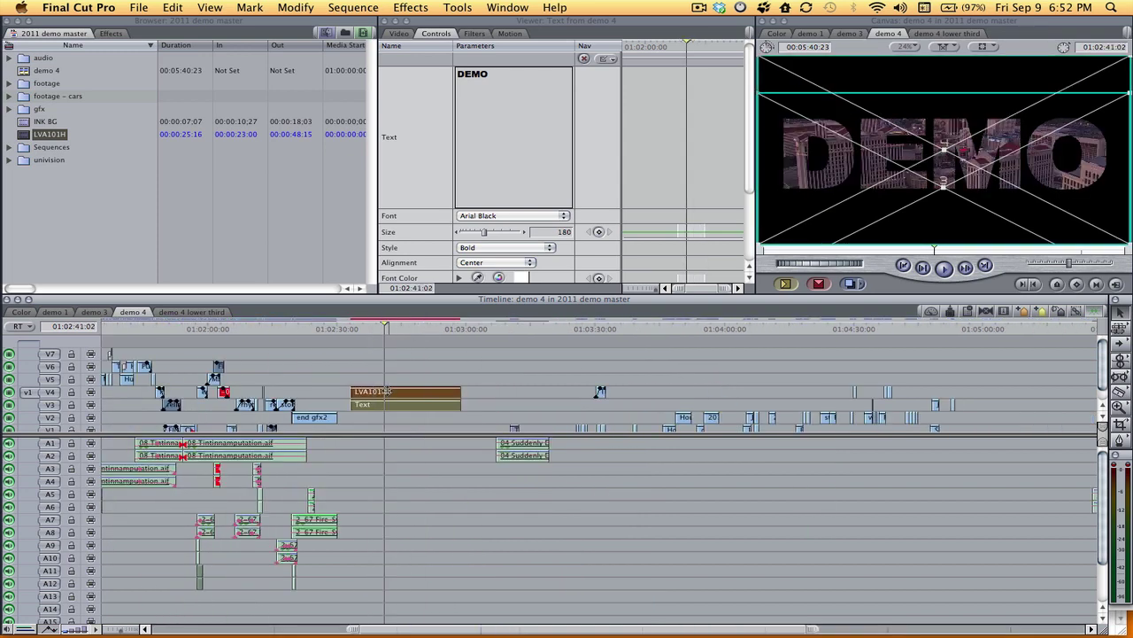
- Move the LVA101H and Text clips up one track, over the footage near 01:04:00:00, and preview the matted title there
drag(386, 392, 725, 379)
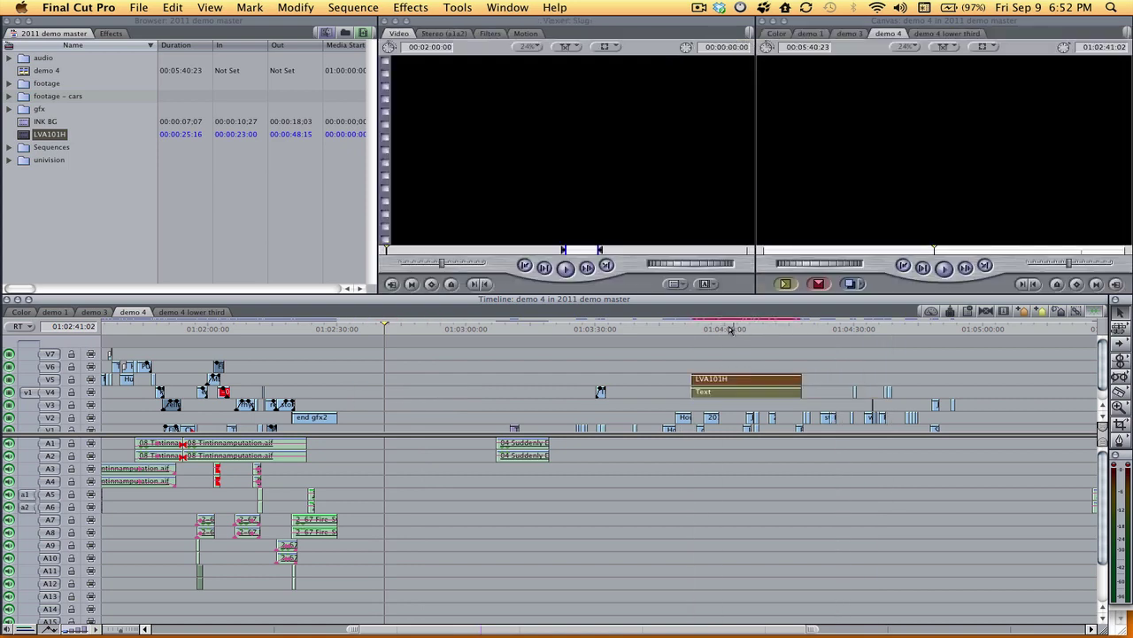
drag(730, 328, 704, 328)
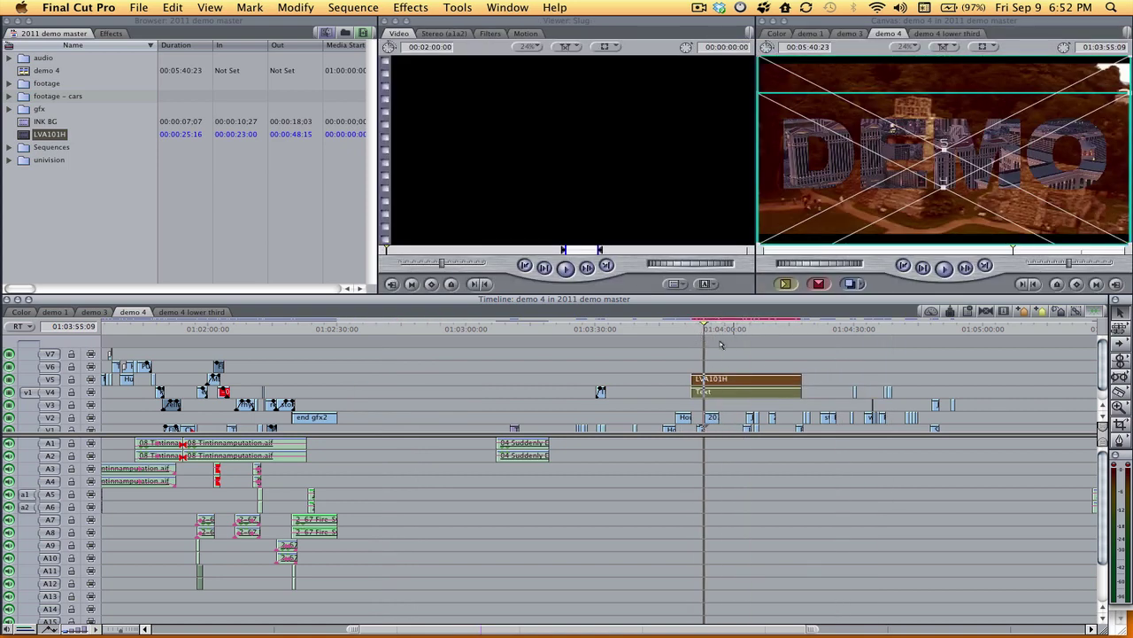
key(Up)
- Move both title clips back to the empty stretch starting at 01:02:44:15 and mark the sequence range from there to 01:03:07:01
drag(721, 378, 431, 379)
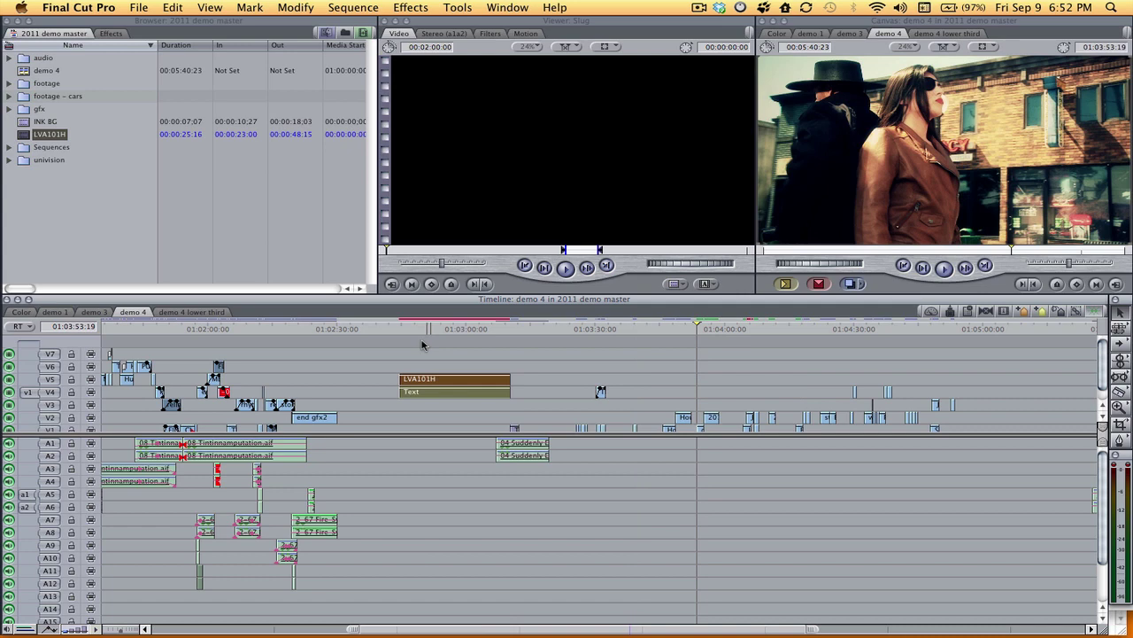
click(405, 328)
drag(403, 328, 400, 329)
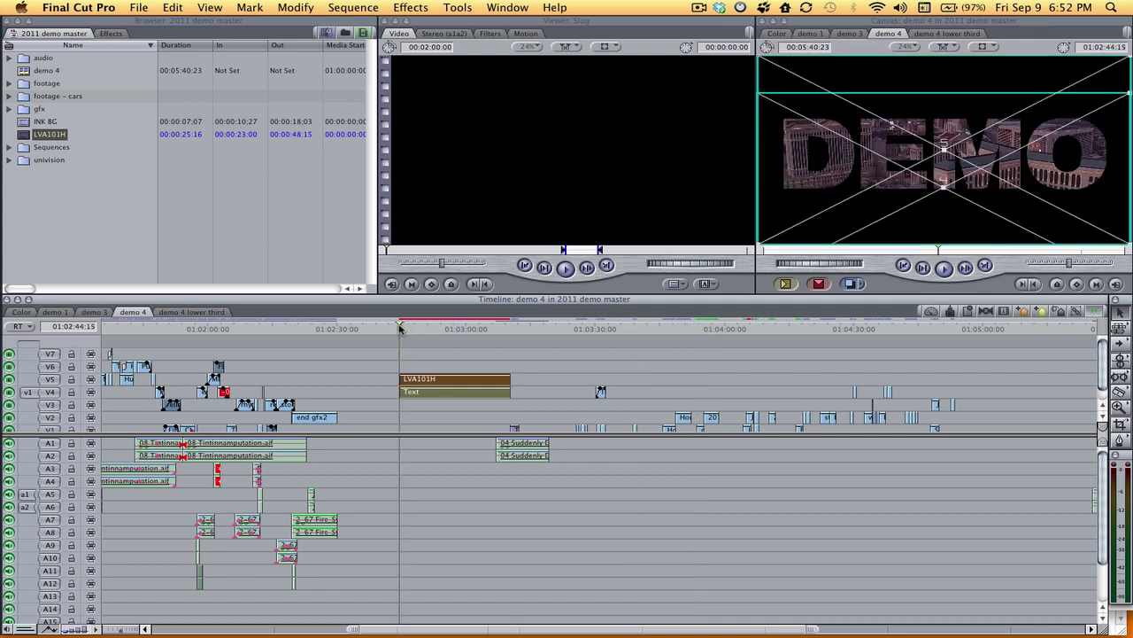
key(i)
key(Down)
key(o)
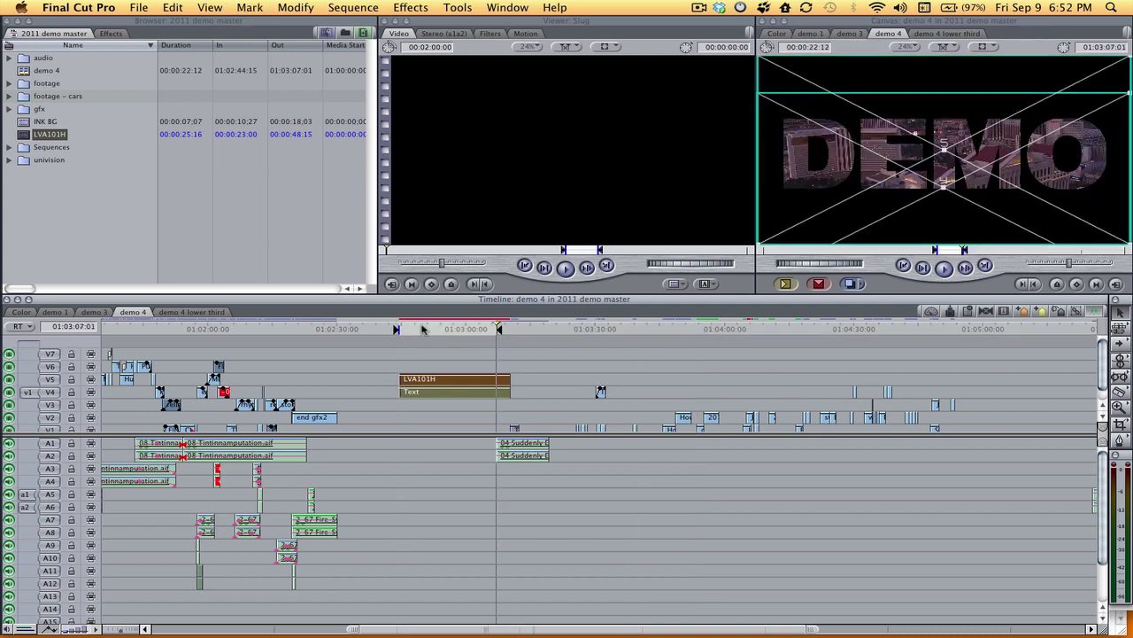
- Load the LVA101H source footage, target V3, and overwrite it into the marked range beneath the Text clip
click(424, 329)
double_click(429, 378)
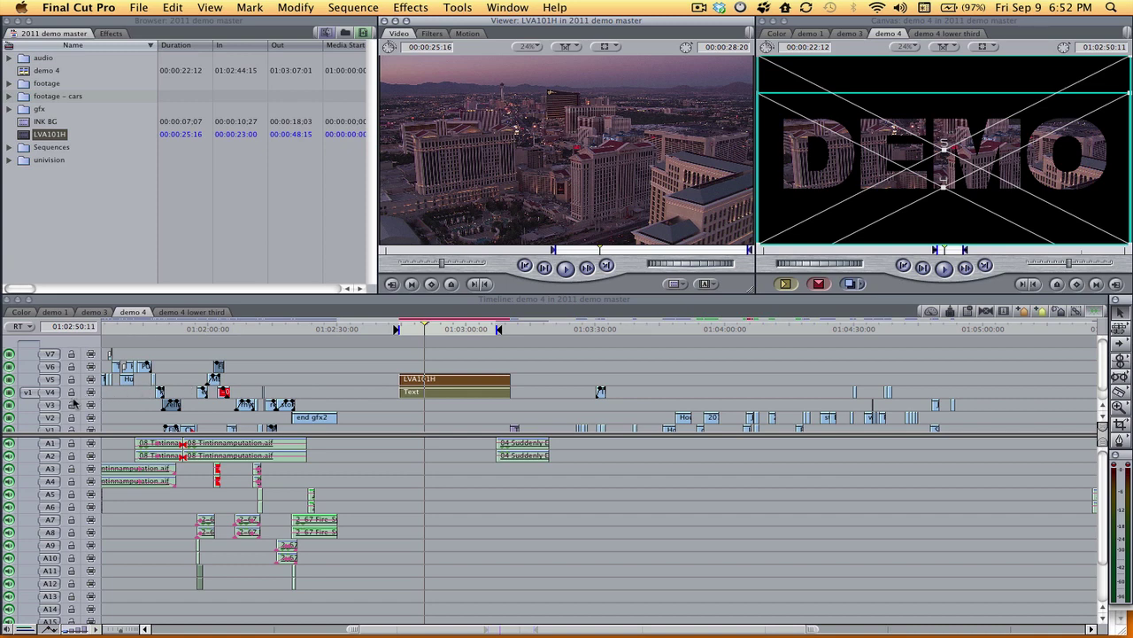
key(F6)
key(3)
click(620, 308)
key(F10)
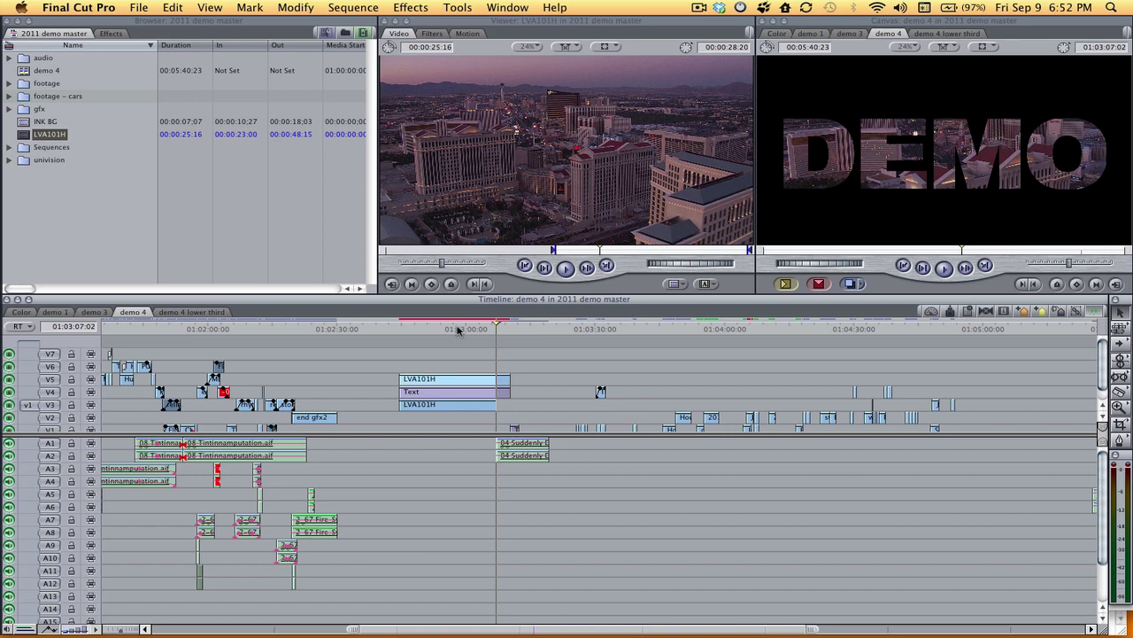
- Apply the Color Corrector video filter to the LVA101H clip on V5
click(438, 358)
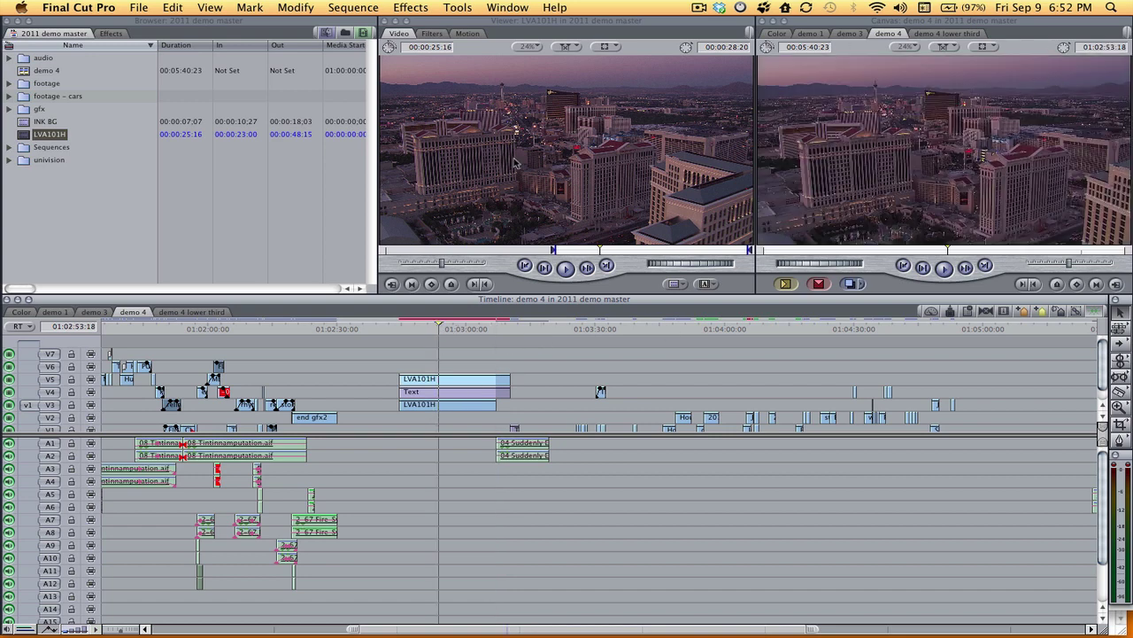
click(448, 380)
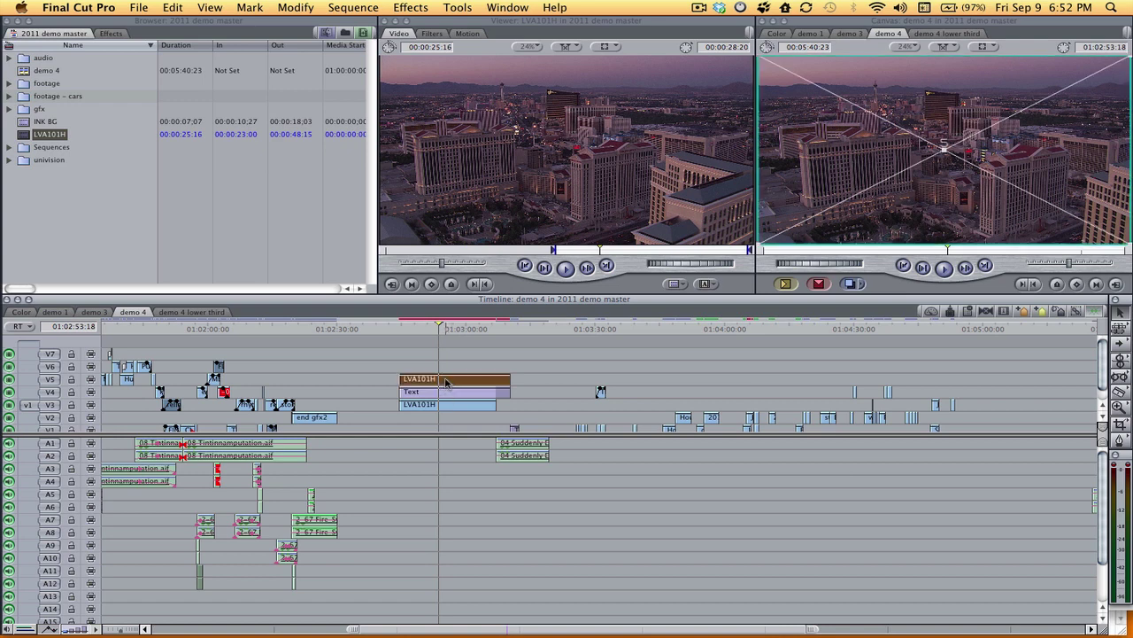
click(111, 33)
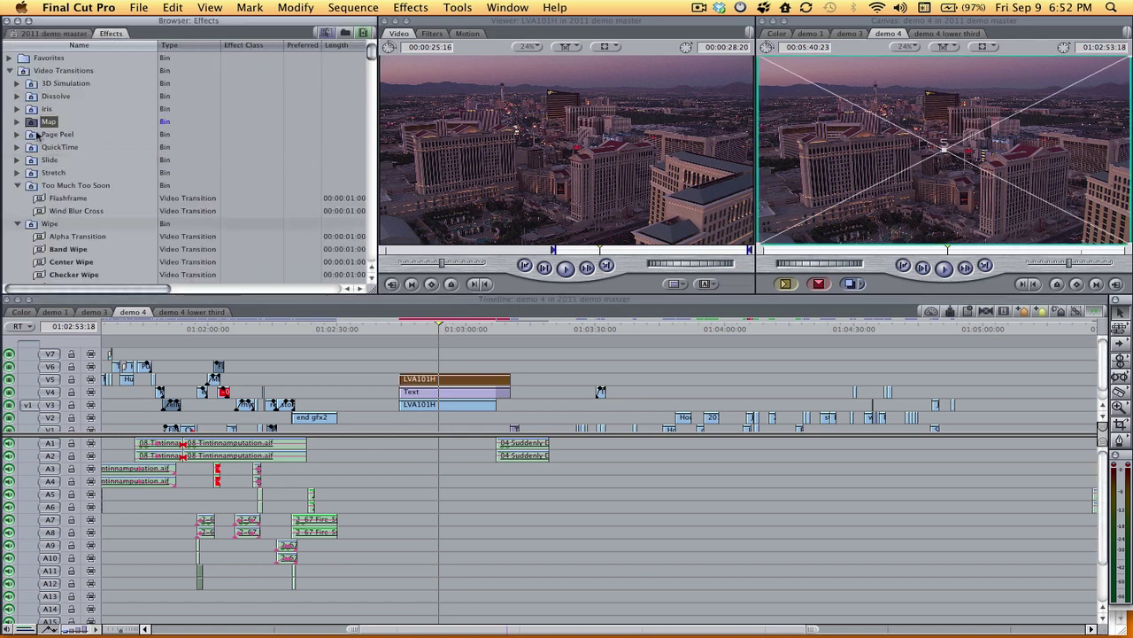
scroll(32, 163, down, 5)
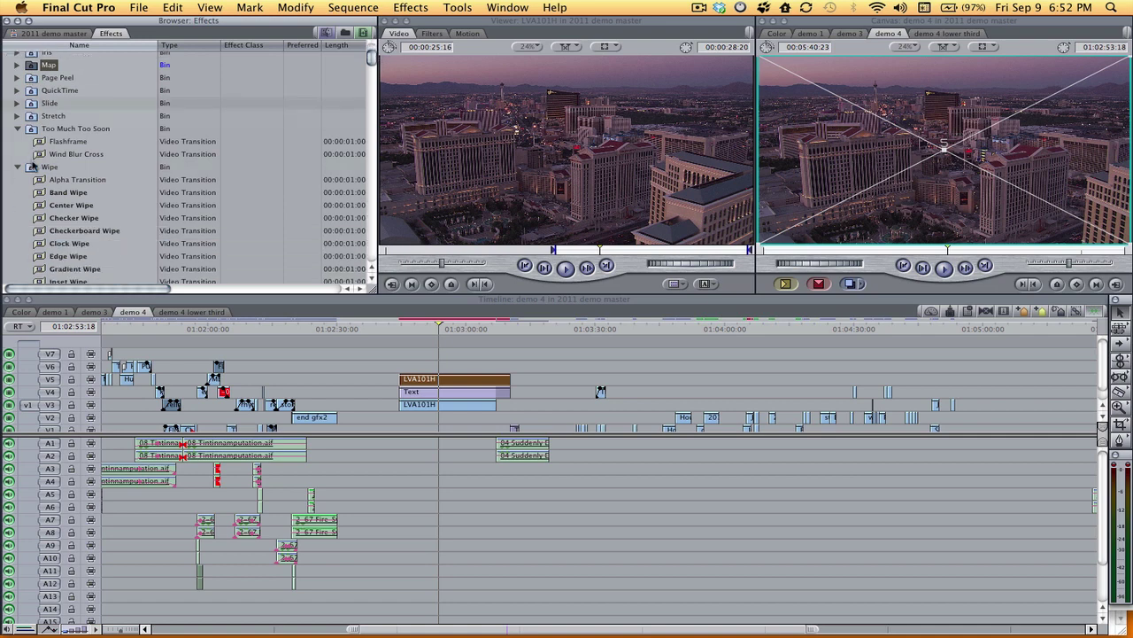
scroll(38, 139, down, 6)
click(40, 137)
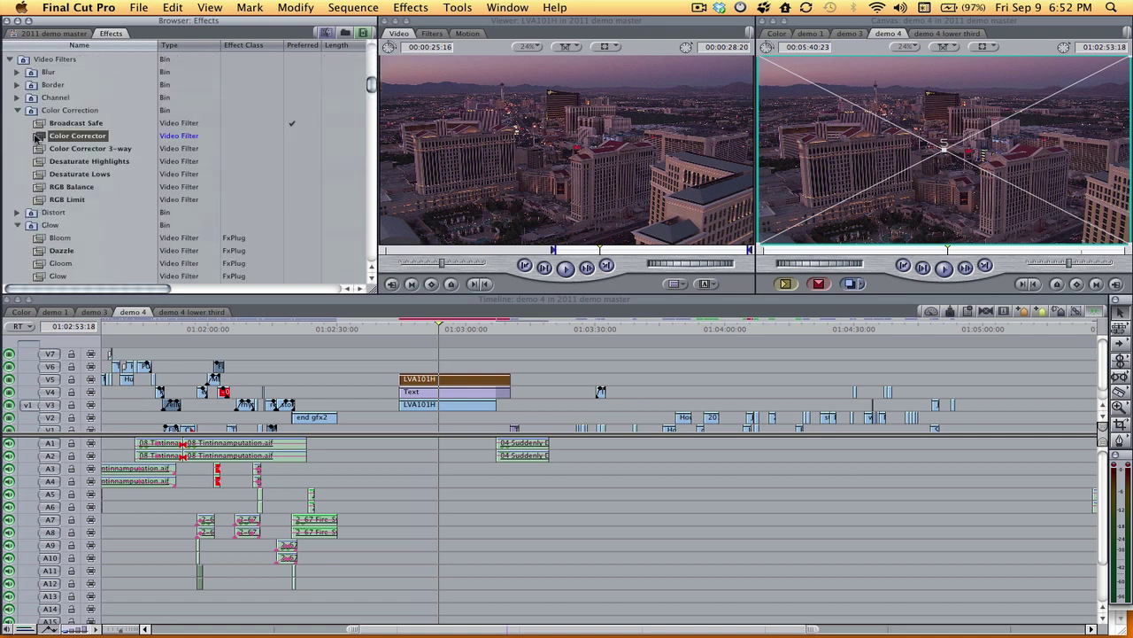
scroll(41, 168, up, 1)
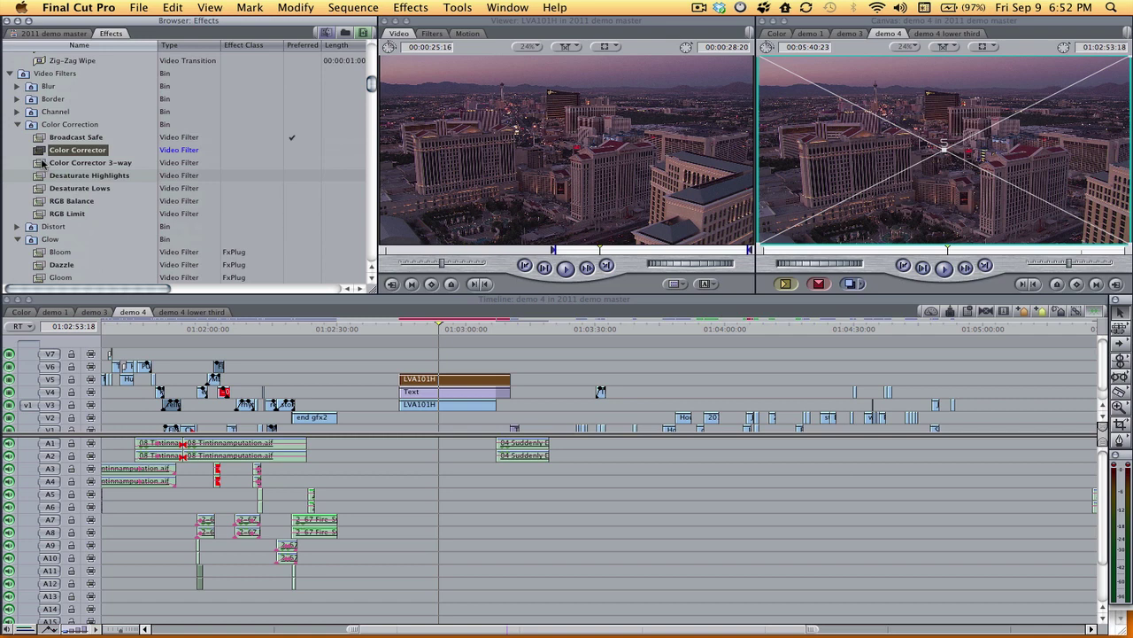
drag(42, 150, 461, 403)
- In the V5 clip's Color Corrector, raise the saturation to nearly maximum and lower the blacks, and check the title at 01:03:03:19
double_click(460, 404)
click(483, 34)
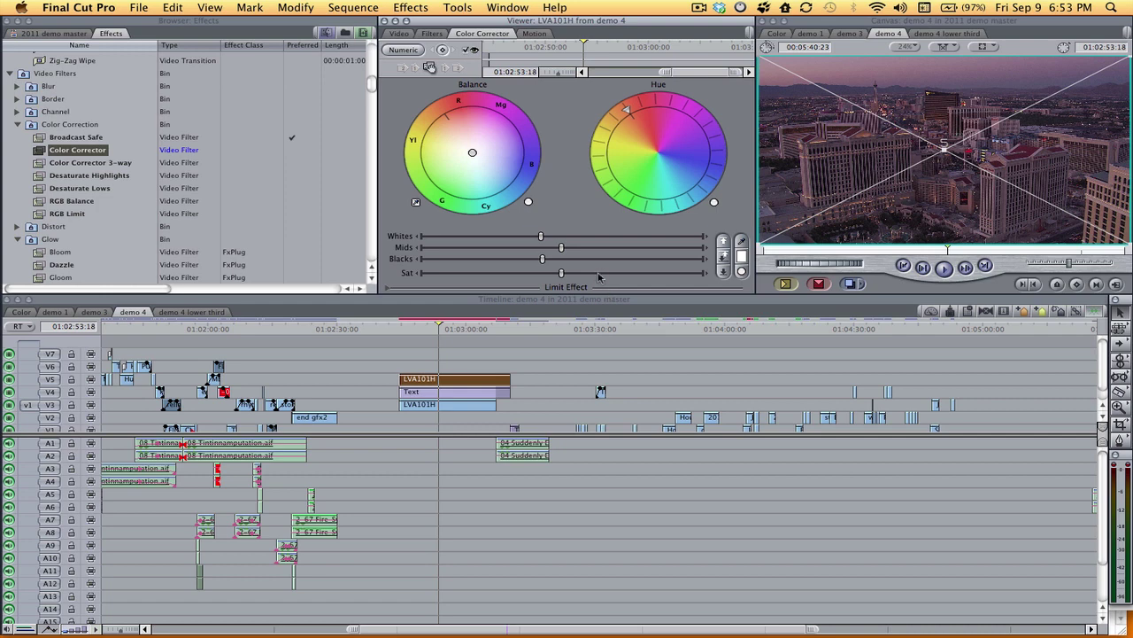
drag(598, 277, 746, 276)
drag(521, 262, 495, 264)
drag(438, 330, 482, 330)
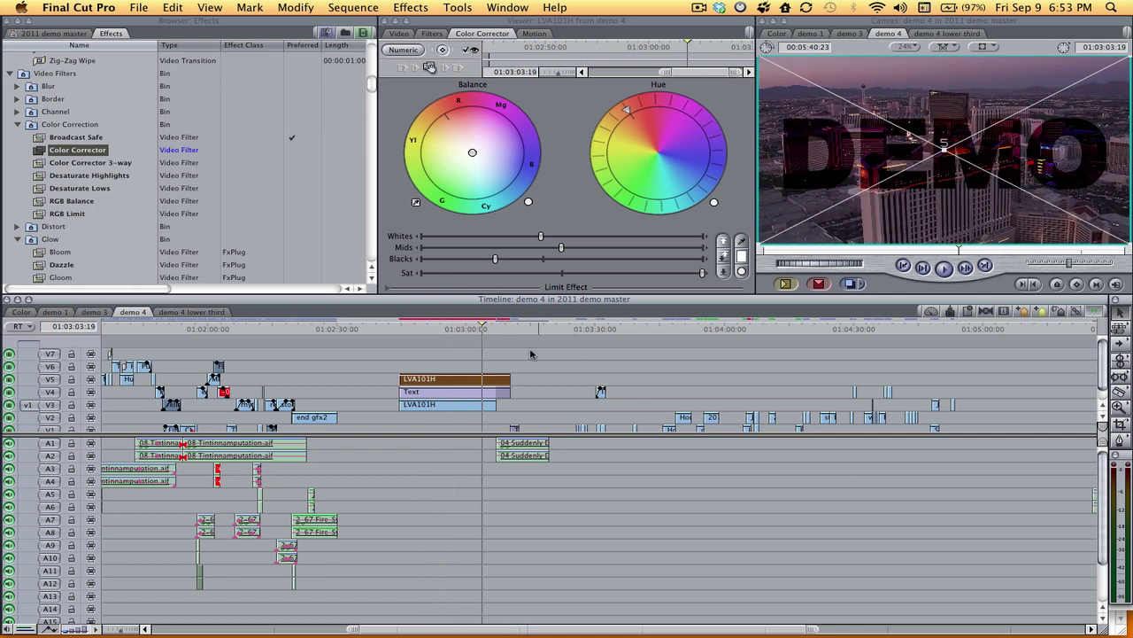
- Open the Text clip on V4 to inspect its video filters, and clear the timeline selection
click(452, 395)
double_click(452, 396)
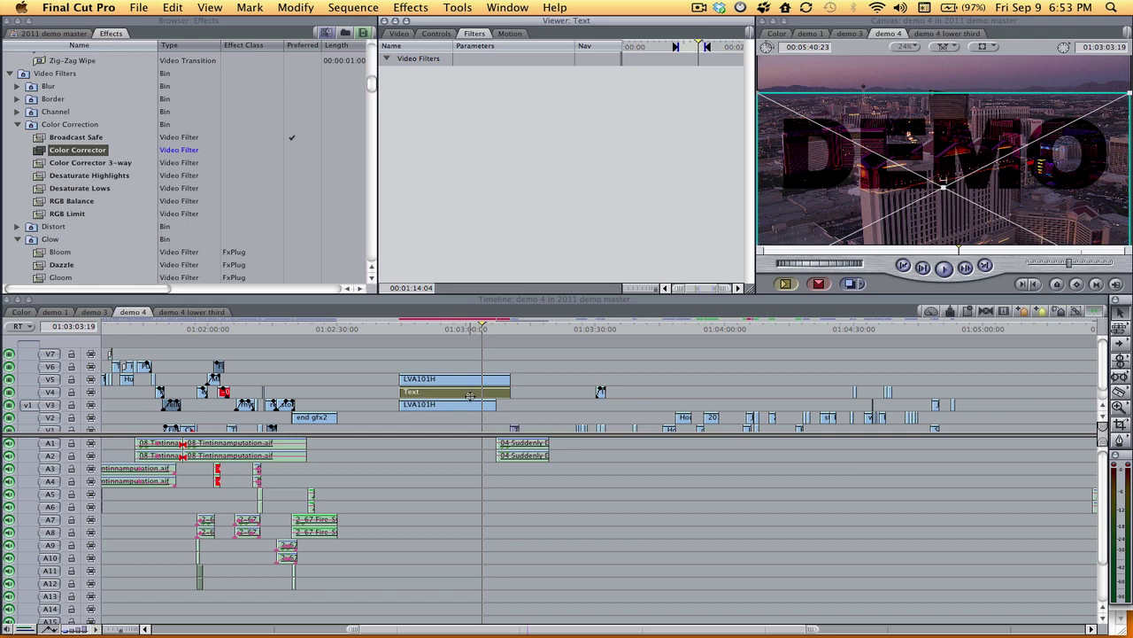
mouse_move(470, 396)
mouse_down()
mouse_move(481, 395)
mouse_move(470, 395)
mouse_up()
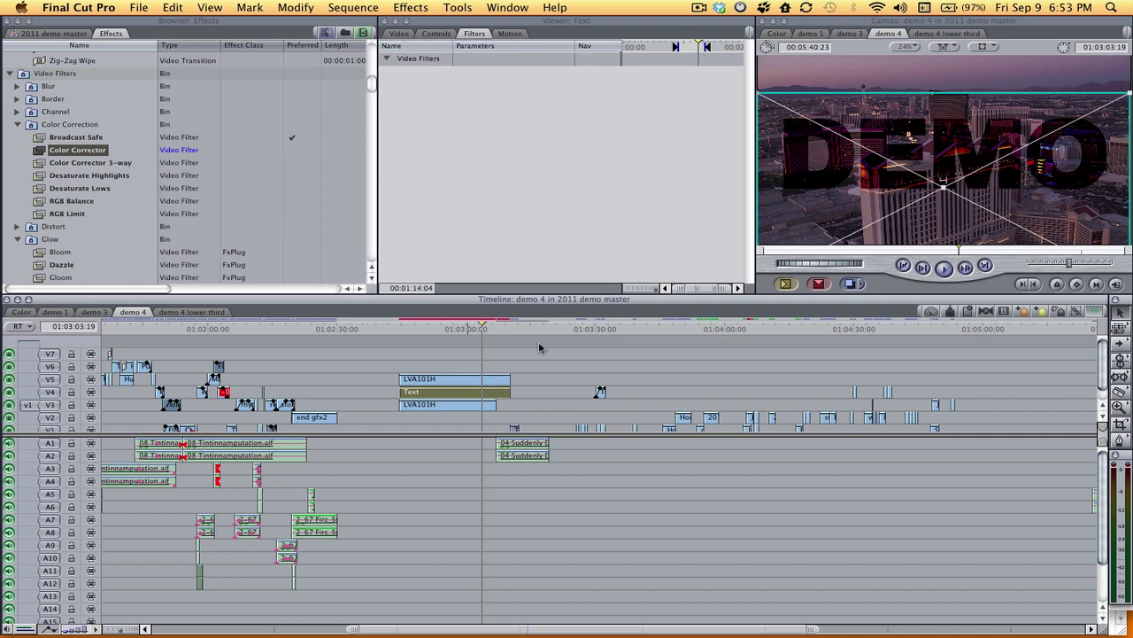
click(500, 372)
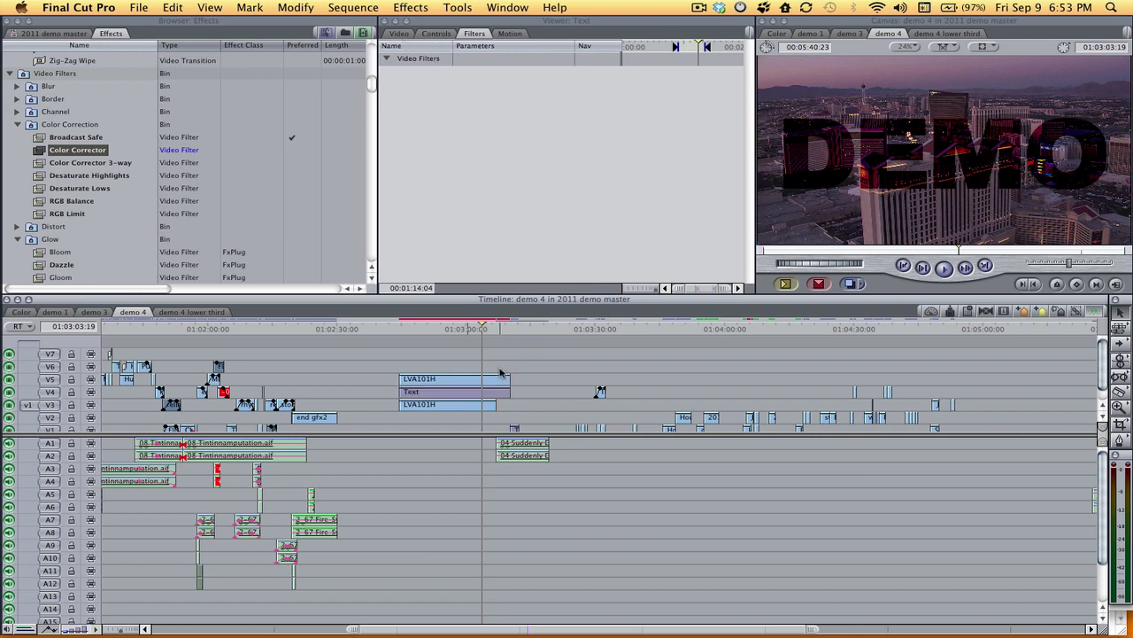